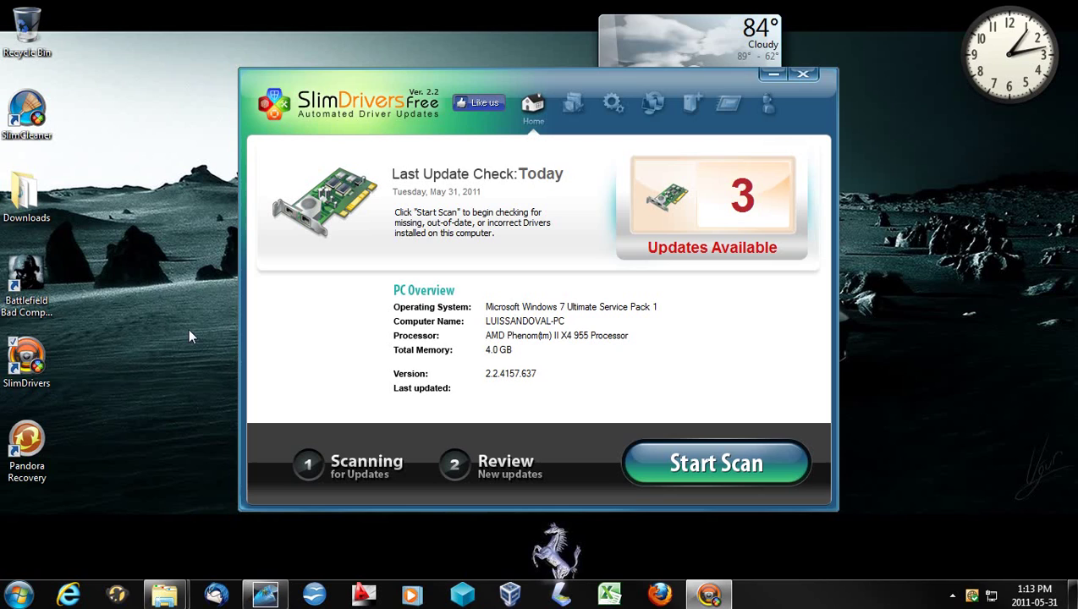
# Scan for driver updates and start the NEC Electronics USB 3.0 Host Controller update with a restore point created first.
pyautogui.click(692, 465)
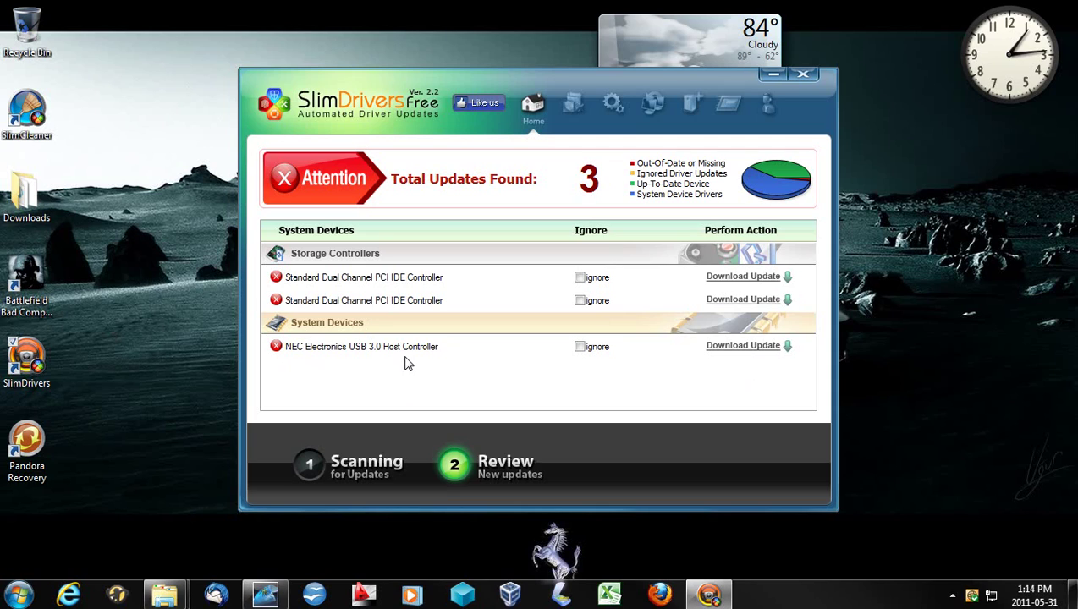
pyautogui.click(731, 347)
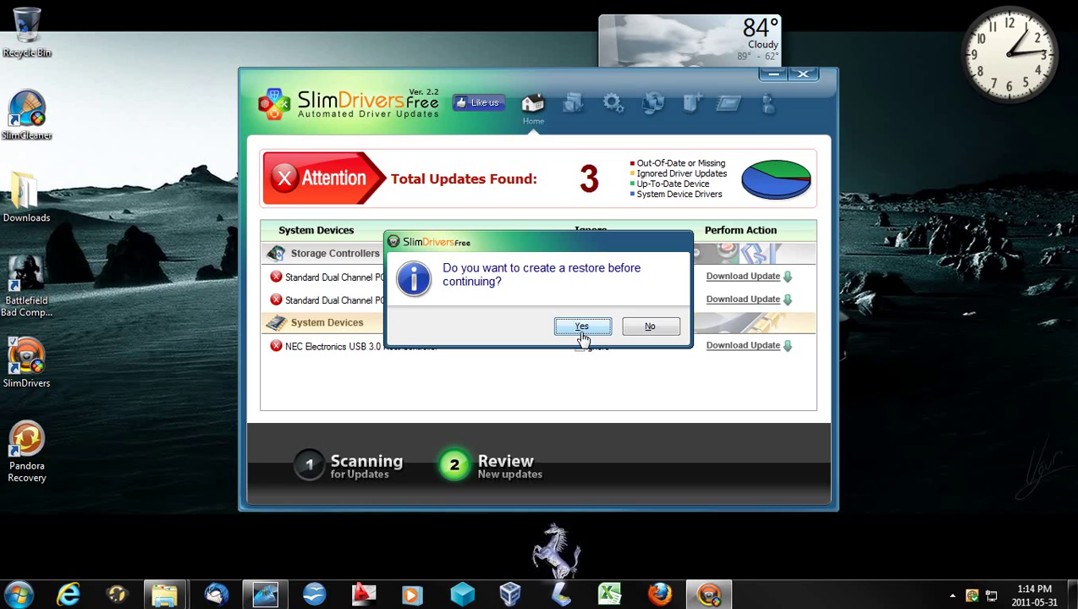
pyautogui.click(582, 328)
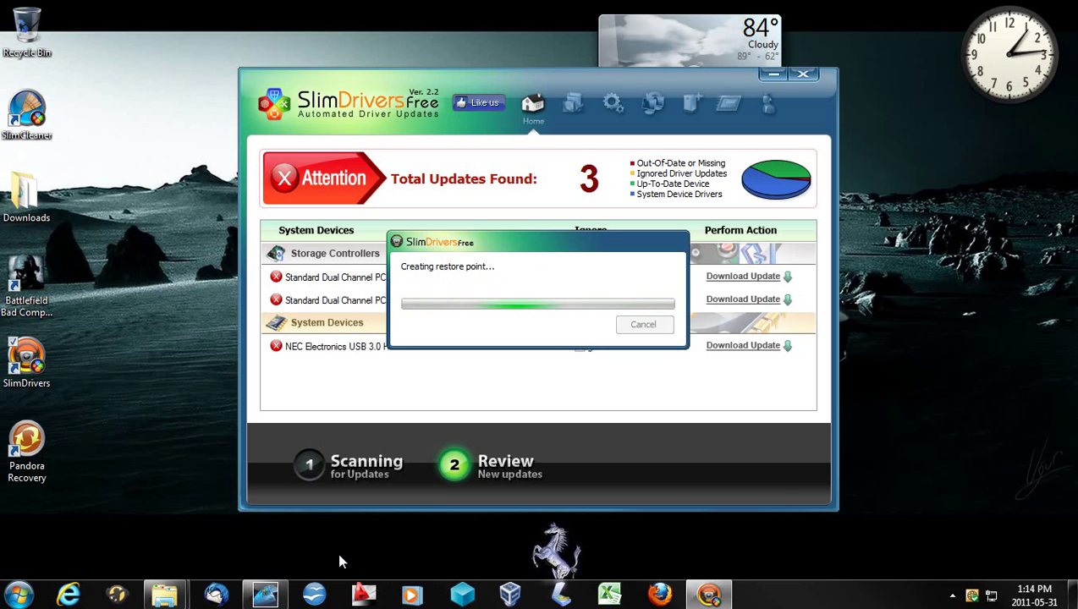
# Switch to Firefox and search Yahoo for "slimwareu utilities".
pyautogui.click(662, 596)
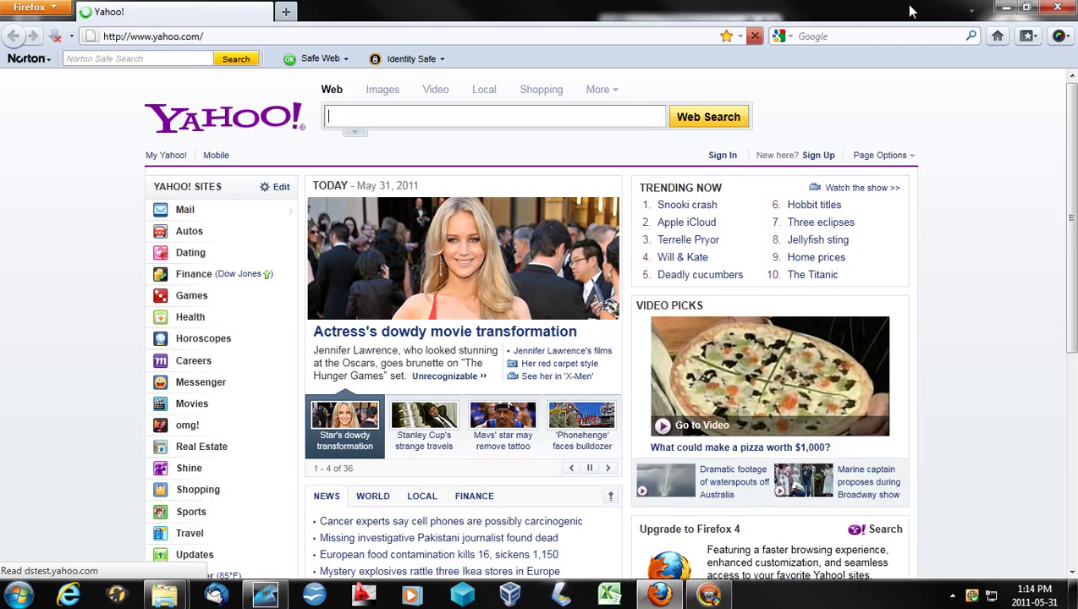
pyautogui.moveTo(912, 11); pyautogui.dragTo(424, 1)
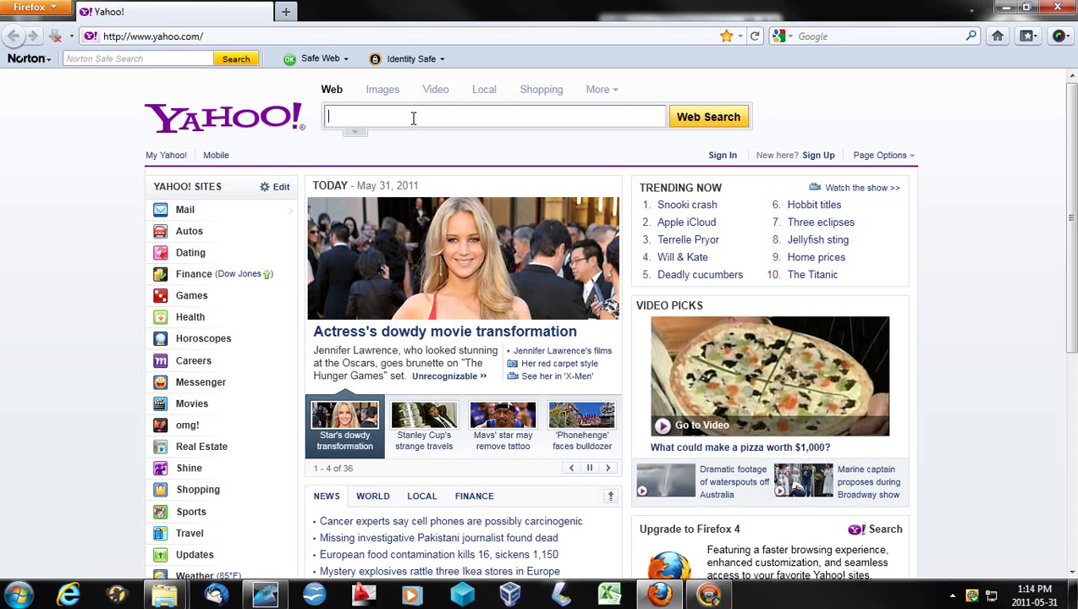
pyautogui.write('imwareu utilities')
pyautogui.press('Return')
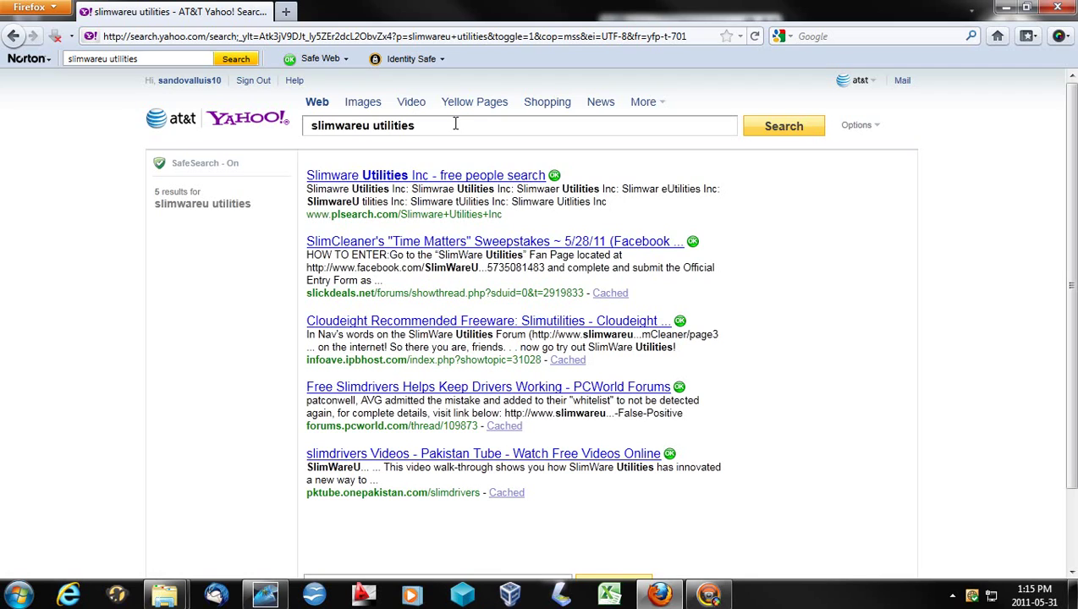
# Correct the web search to "slimware drivers" and run it.
pyautogui.click(399, 122)
pyautogui.doubleClick(398, 122)
pyautogui.press('BackSpace')
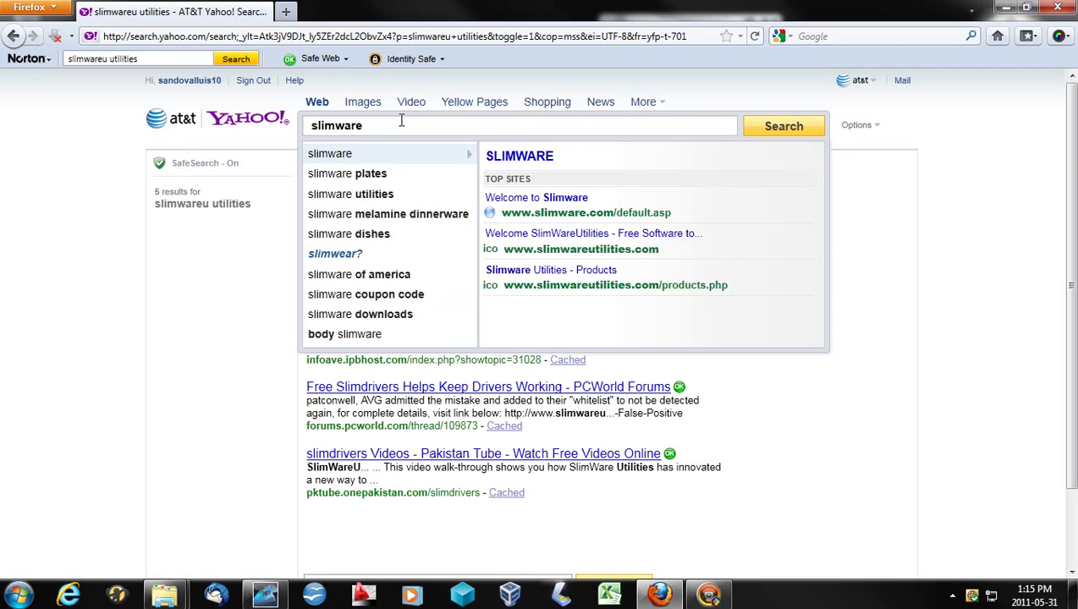
pyautogui.write('drivers')
pyautogui.press('Return')
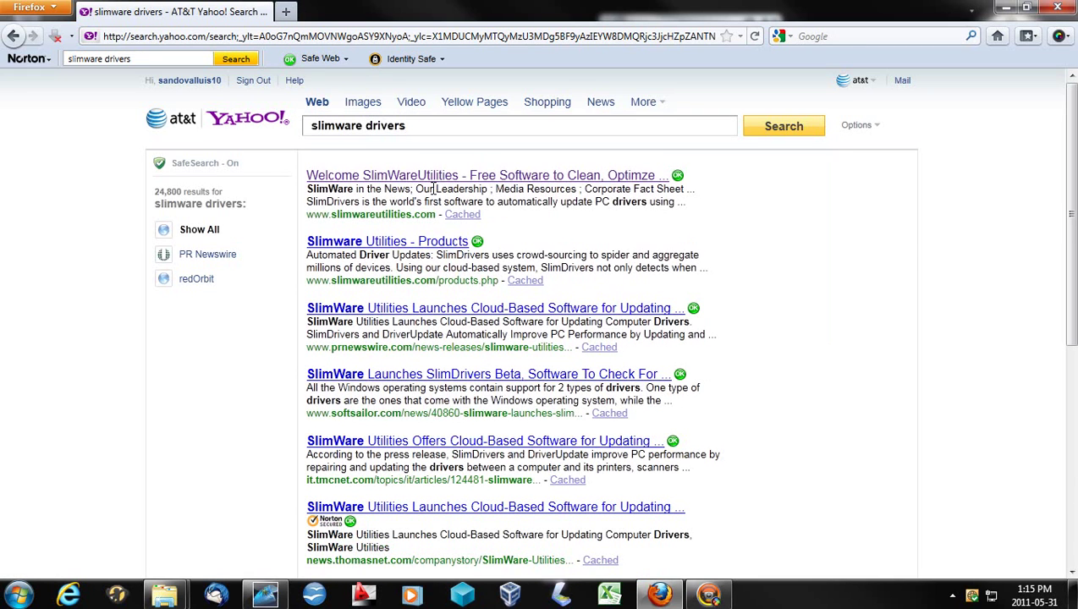
# Open the SlimWareUtilities site from the results and view the page behind its free SlimDrivers download.
pyautogui.click(437, 182)
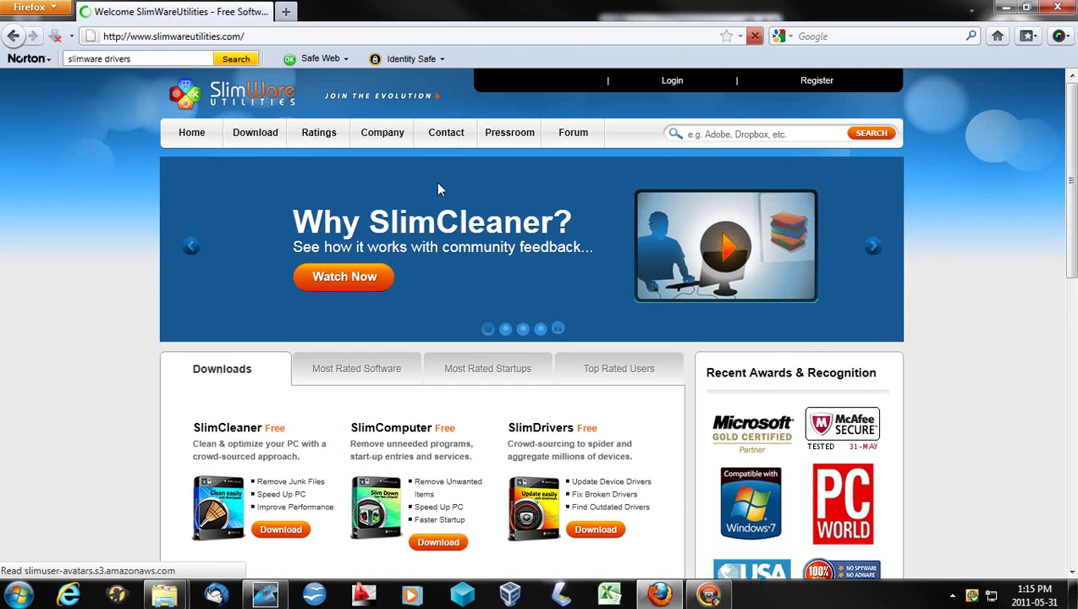
pyautogui.scroll(-2, 436, 181)
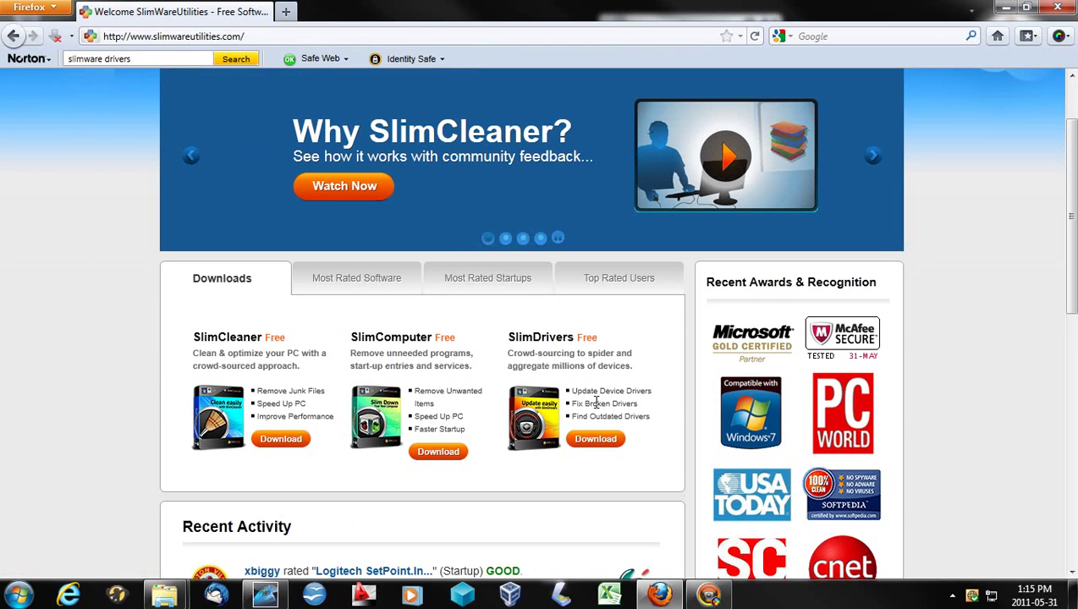
pyautogui.click(583, 444)
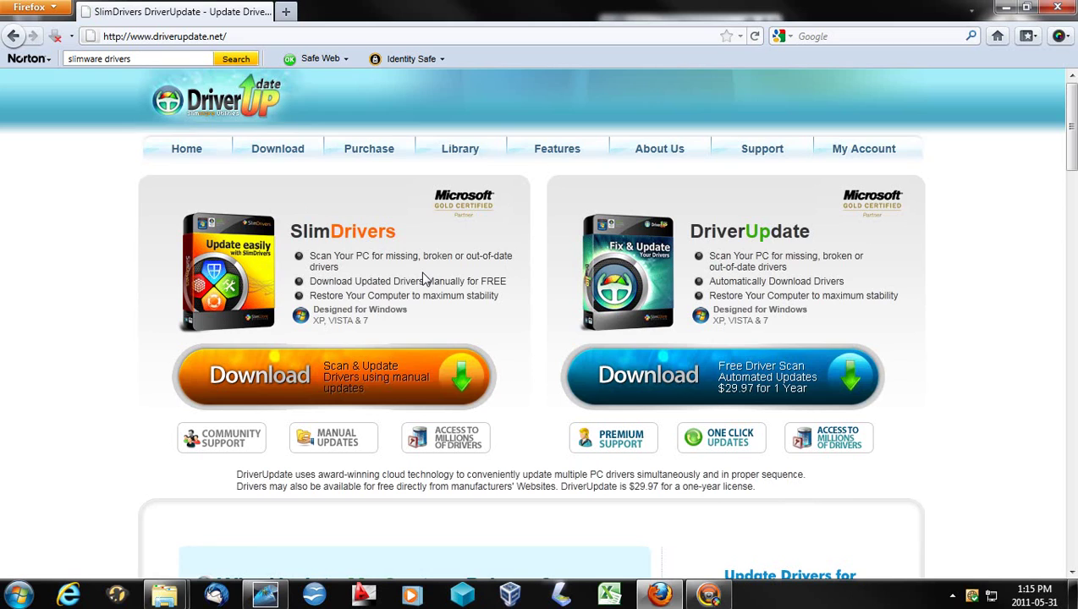
pyautogui.scroll(-5, 424, 280)
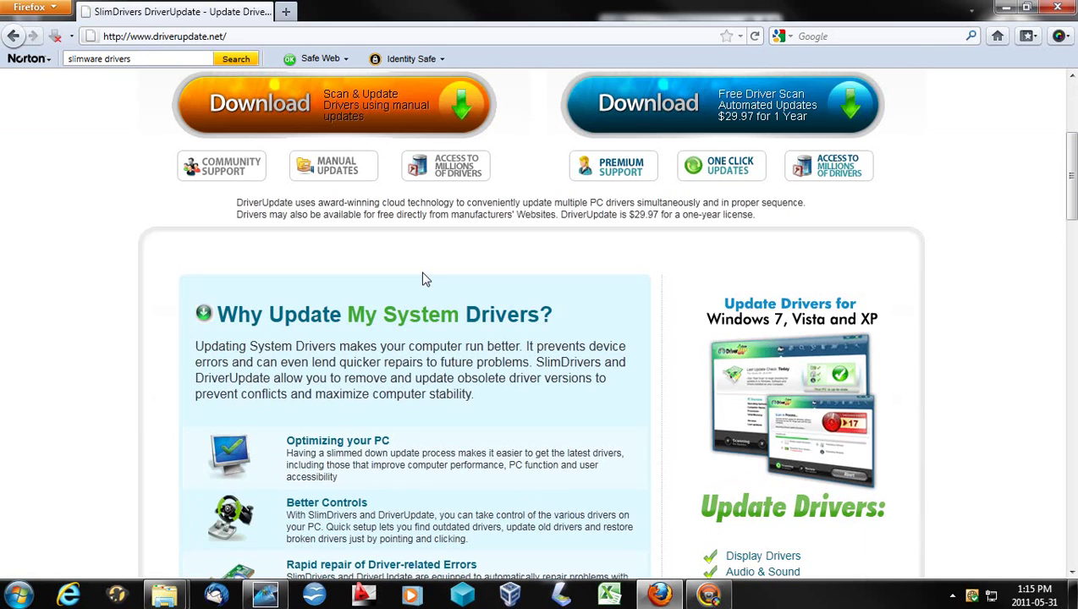
pyautogui.scroll(-2, 426, 280)
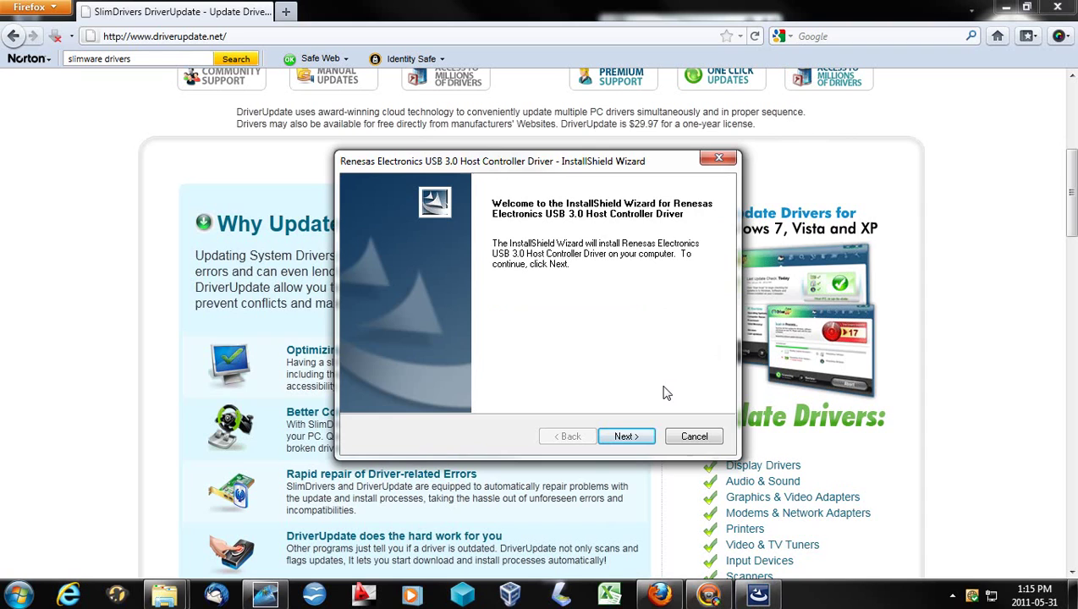
# Accept the license agreement and start installing the Renesas Electronics USB 3.0 Host Controller Driver.
pyautogui.click(626, 437)
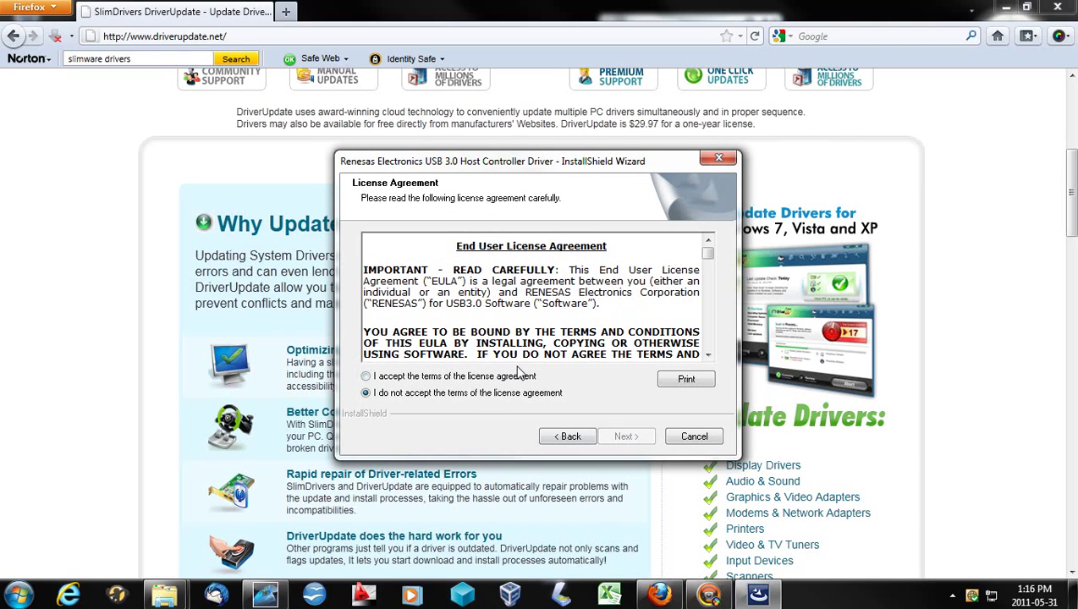
pyautogui.click(366, 376)
pyautogui.click(624, 441)
pyautogui.click(619, 442)
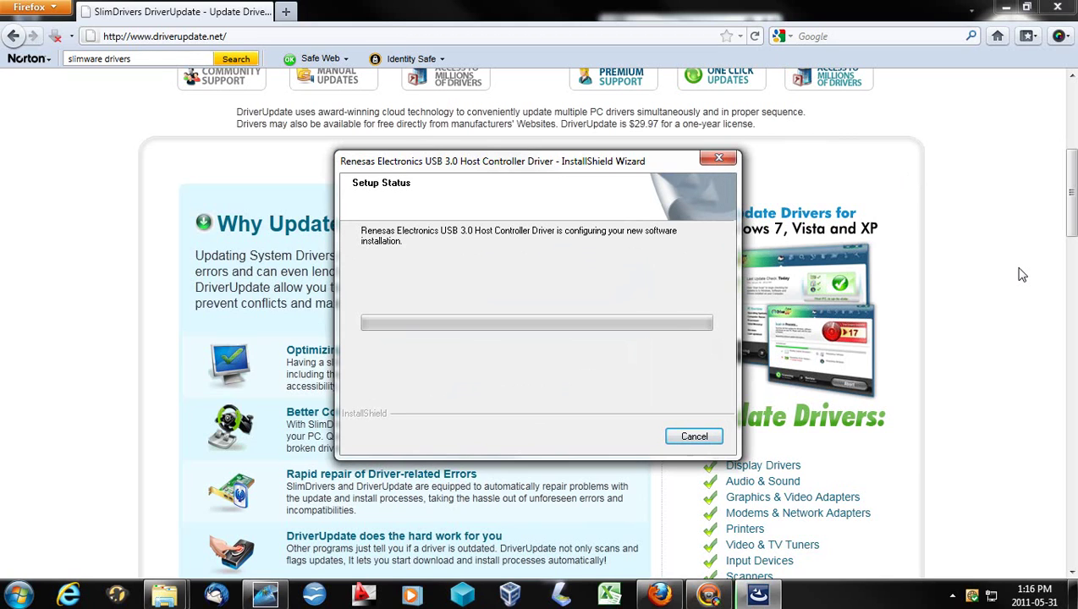
# Read through the DriverUpdate home page and look over the driver library's device categories, reached from its hardware companies list.
pyautogui.scroll(-4, 667, 279)
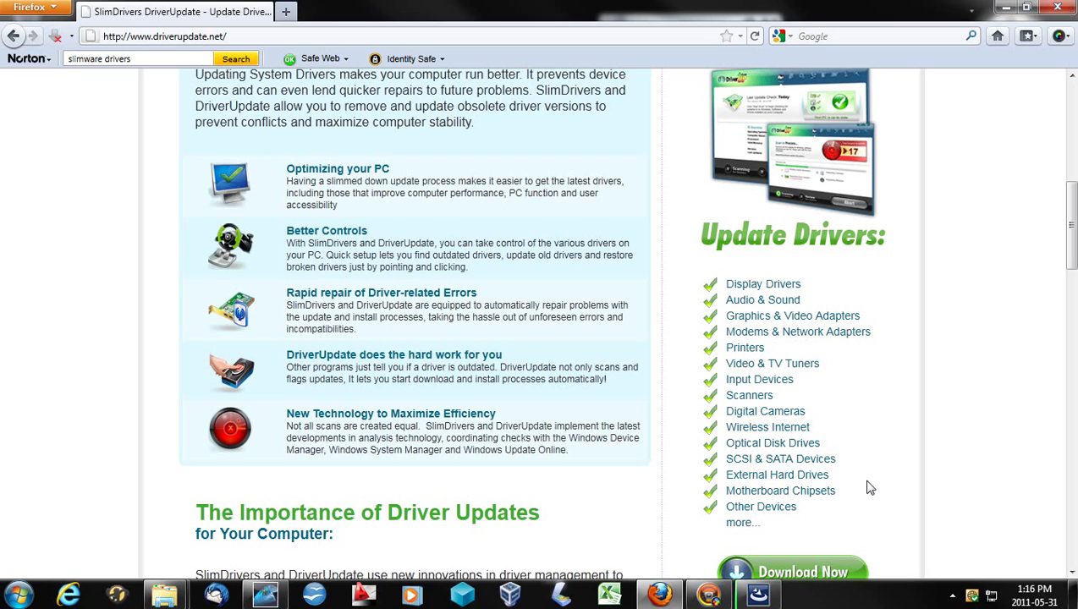
pyautogui.scroll(-8, 772, 555)
pyautogui.scroll(3, 784, 524)
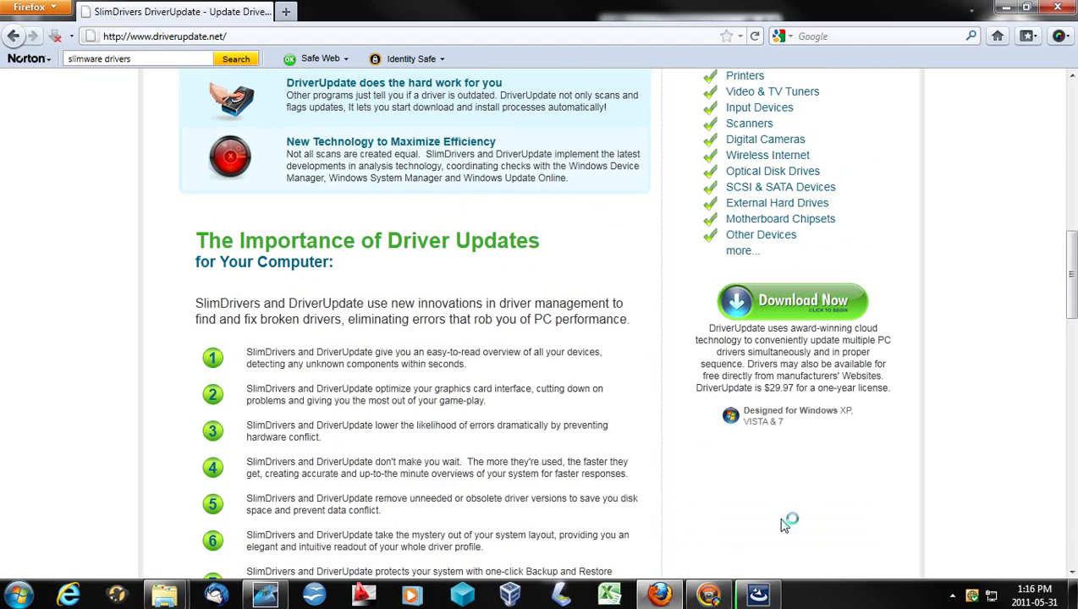
pyautogui.scroll(-12, 784, 524)
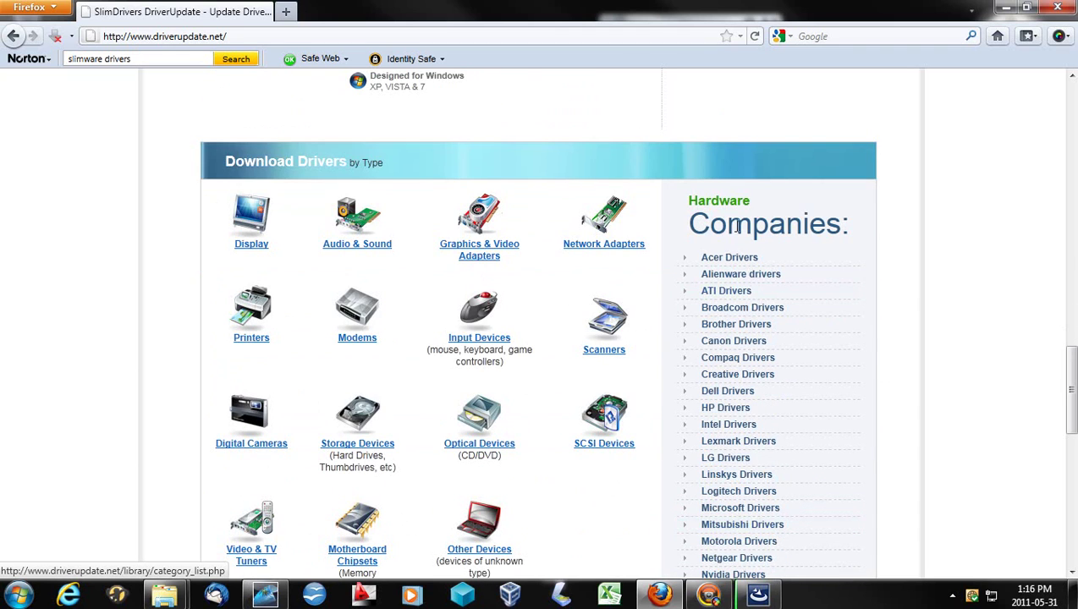
pyautogui.click(688, 261)
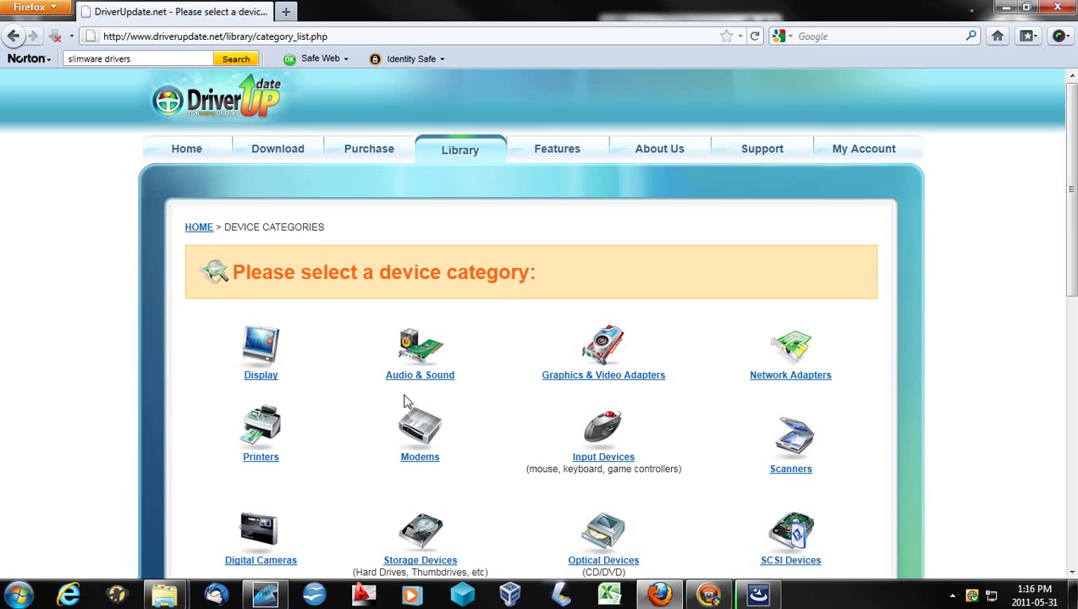
pyautogui.scroll(-5, 362, 385)
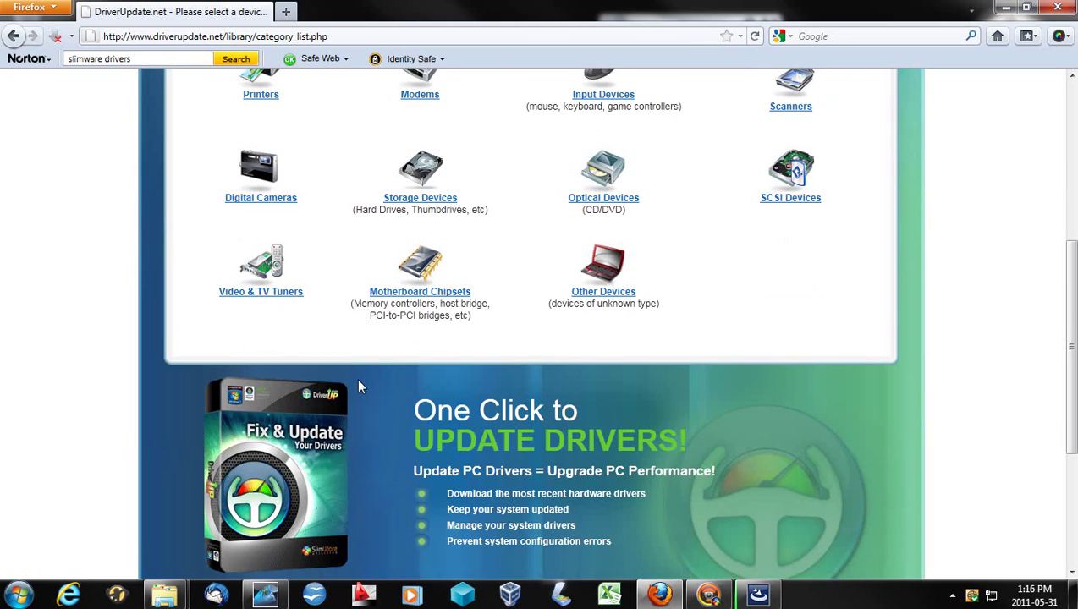
pyautogui.scroll(-3, 359, 387)
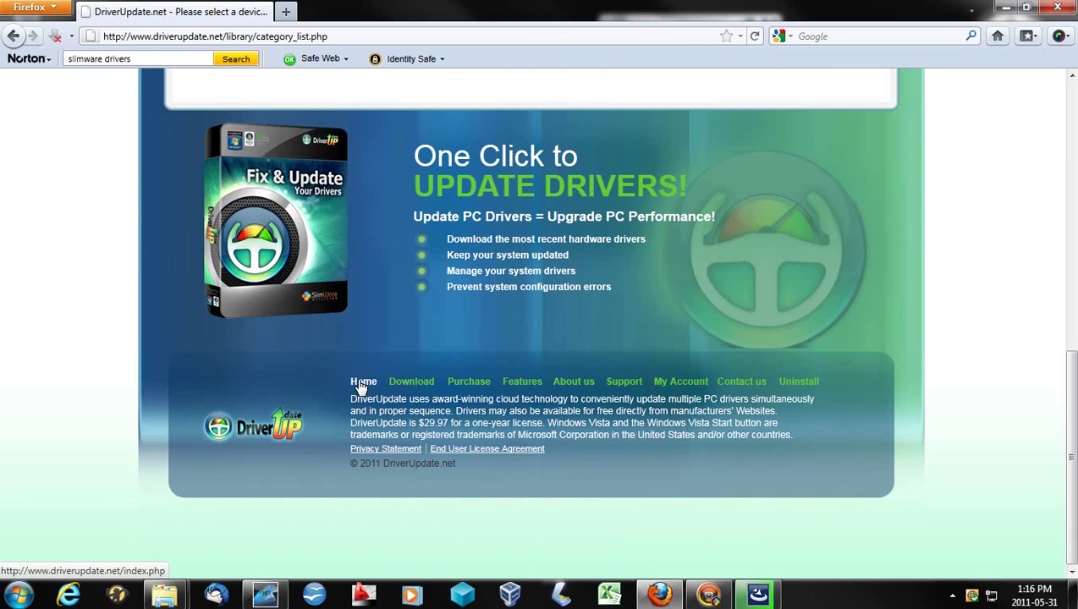
# Check the Renesas driver installation's progress and return to the DriverUpdate home page.
pyautogui.click(762, 594)
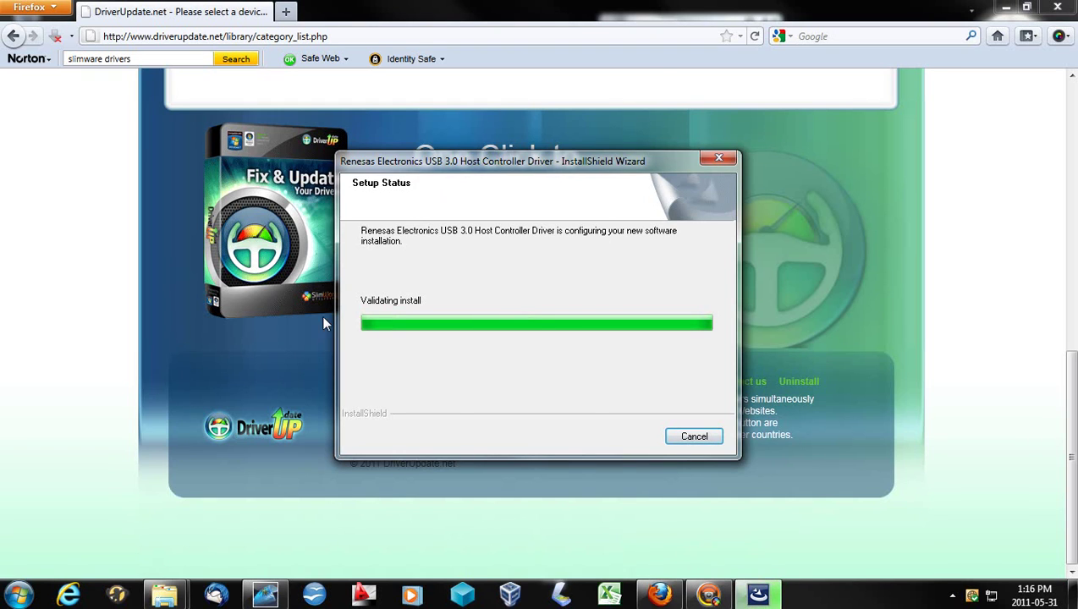
pyautogui.click(989, 166)
pyautogui.scroll(10, 953, 329)
pyautogui.hotkey('alt', 'Left')
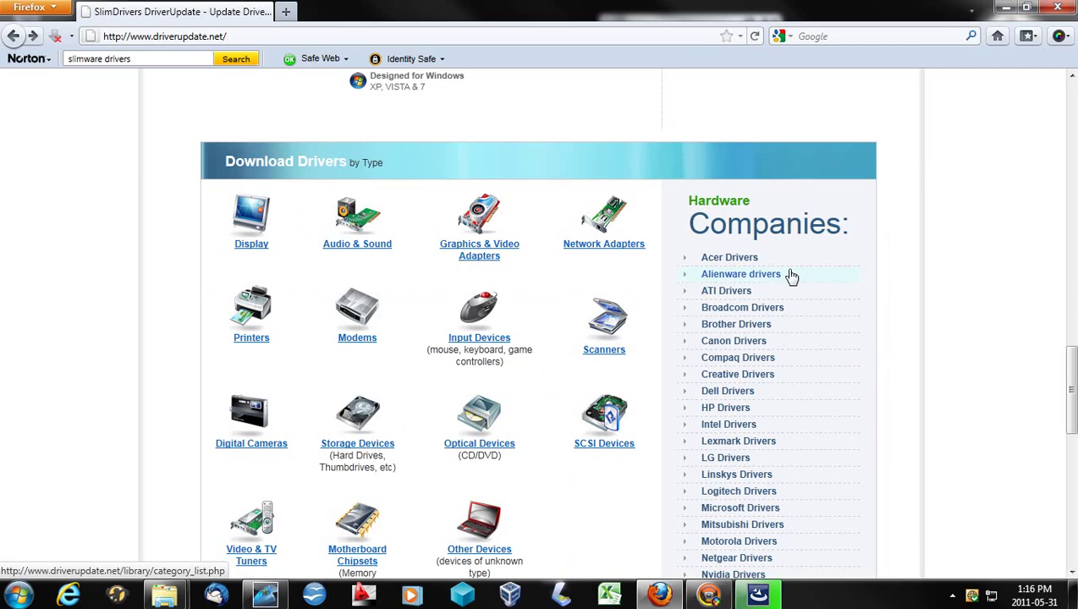
# Look through the driver types and hardware companies on the DriverUpdate page and close Firefox.
pyautogui.scroll(-5, 802, 416)
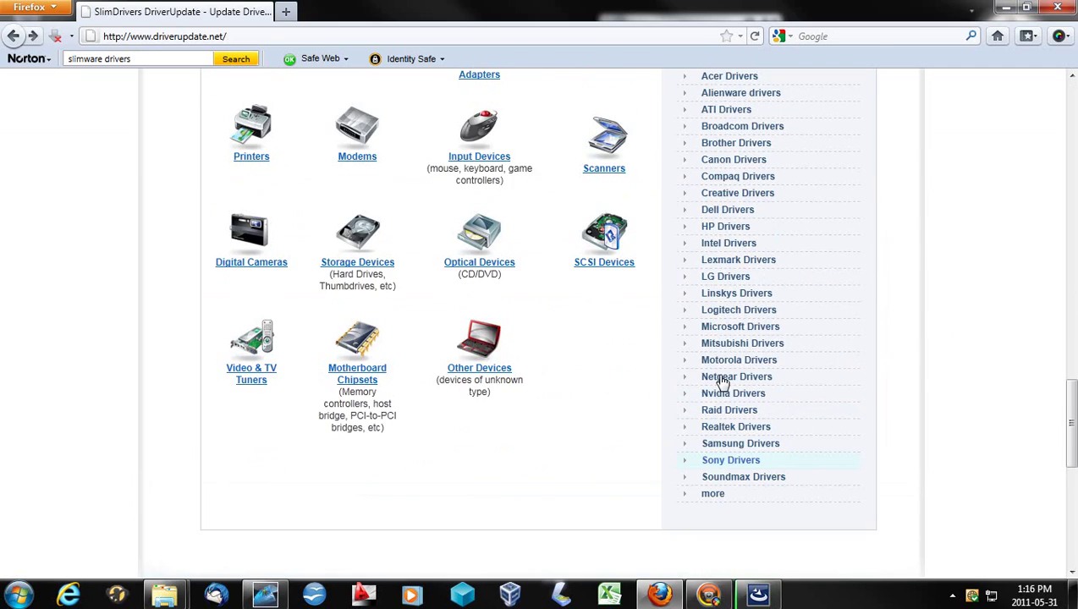
pyautogui.scroll(4, 723, 381)
pyautogui.scroll(-7, 734, 324)
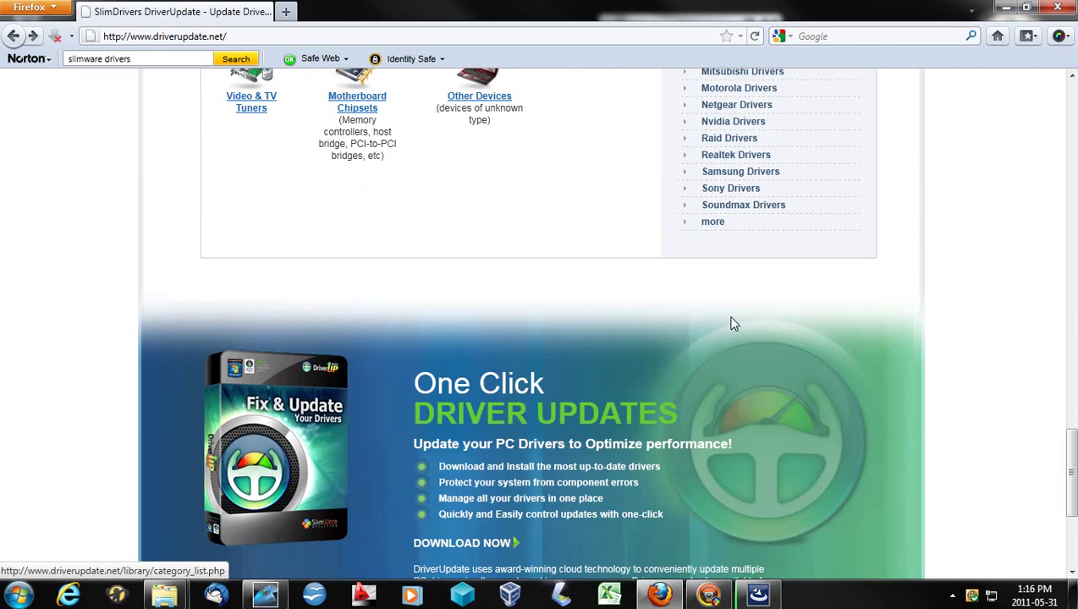
pyautogui.scroll(4, 734, 324)
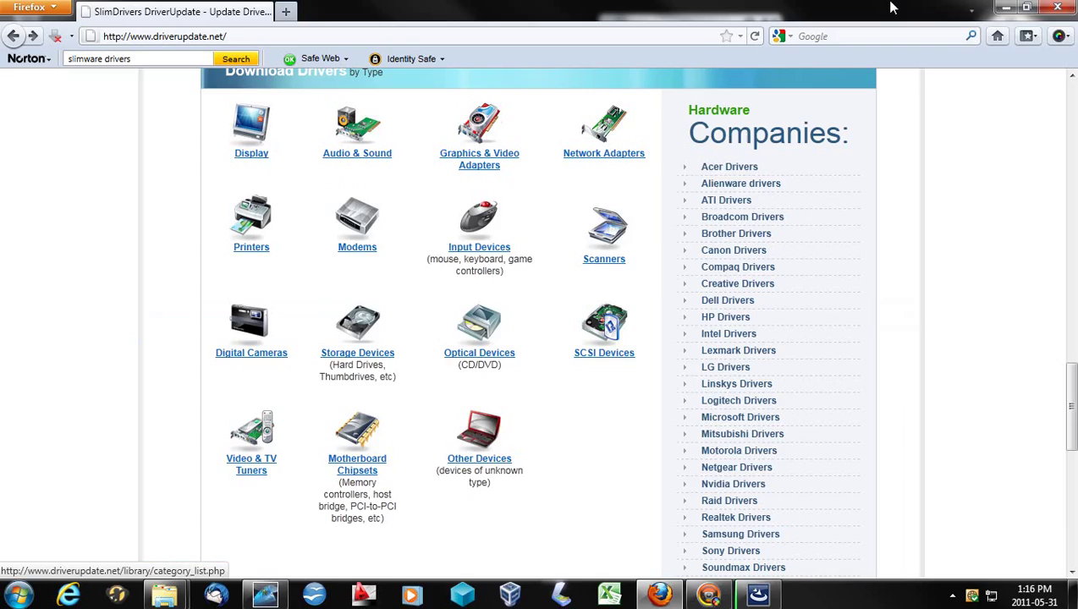
pyautogui.click(1057, 7)
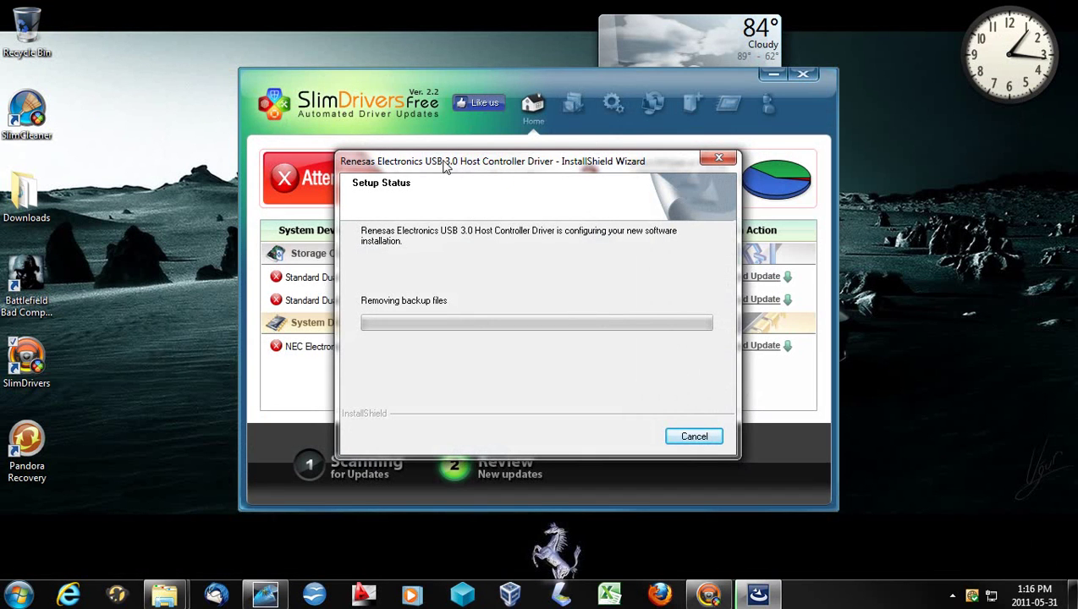
# Finish the Renesas USB 3.0 Host Controller Driver installation and decline restarting the computer.
pyautogui.moveTo(444, 167); pyautogui.dragTo(426, 115)
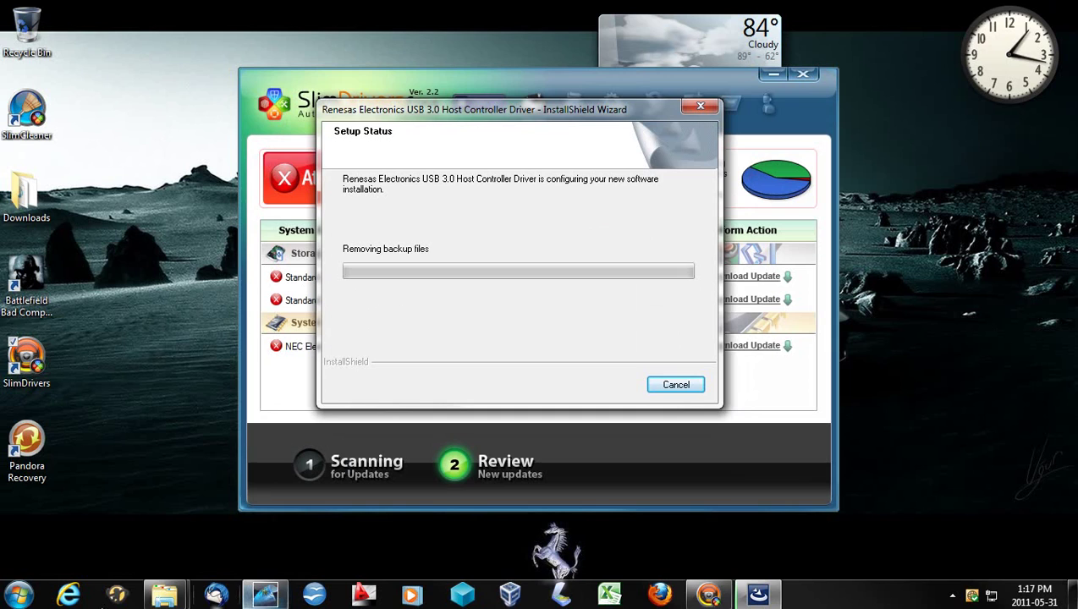
pyautogui.moveTo(255, 597)
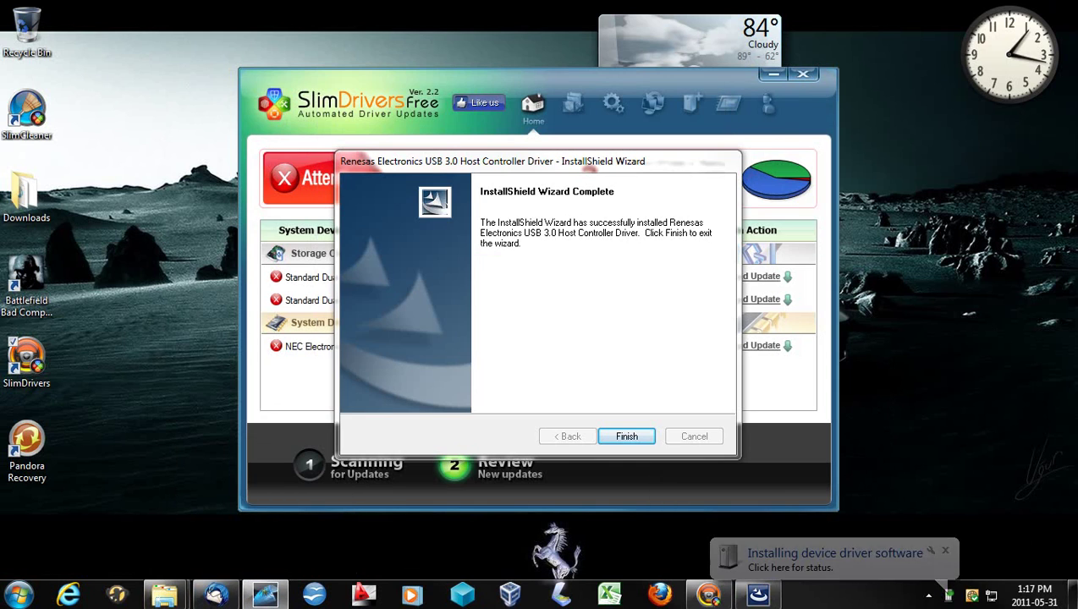
pyautogui.click(642, 436)
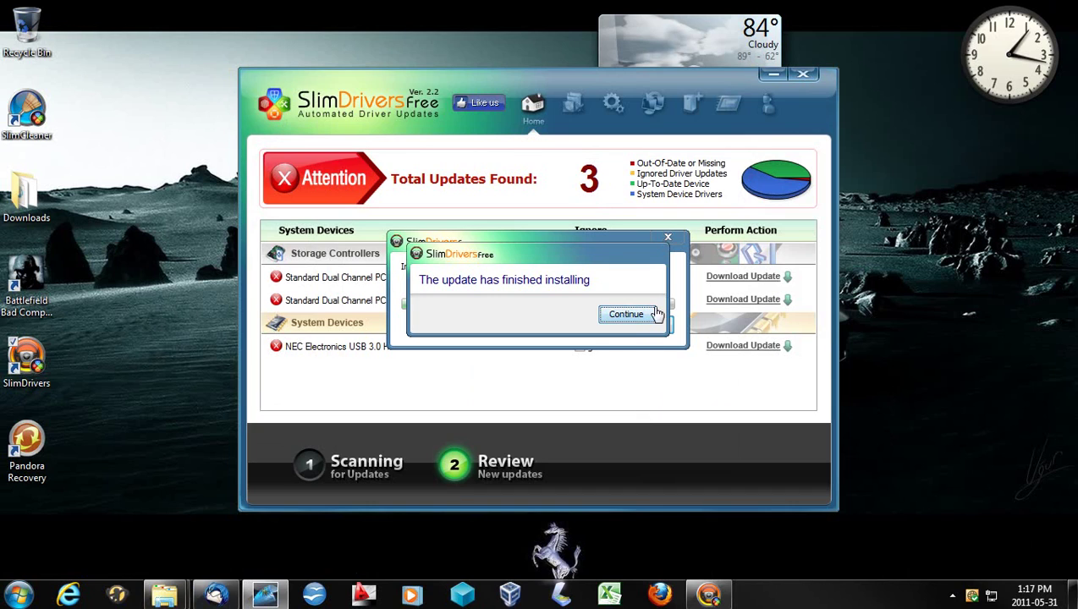
pyautogui.click(650, 315)
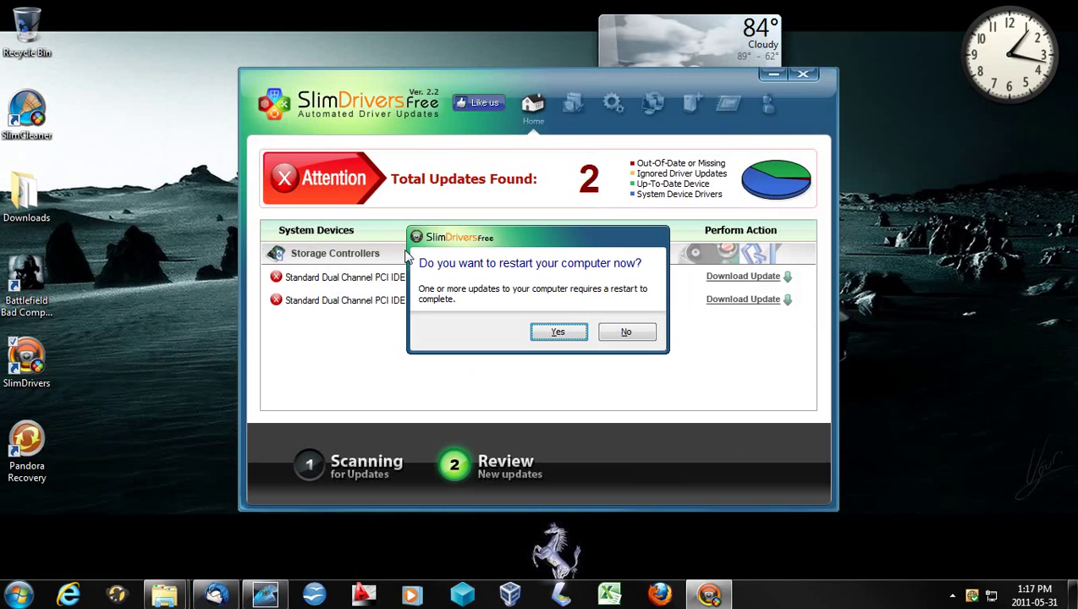
pyautogui.click(604, 333)
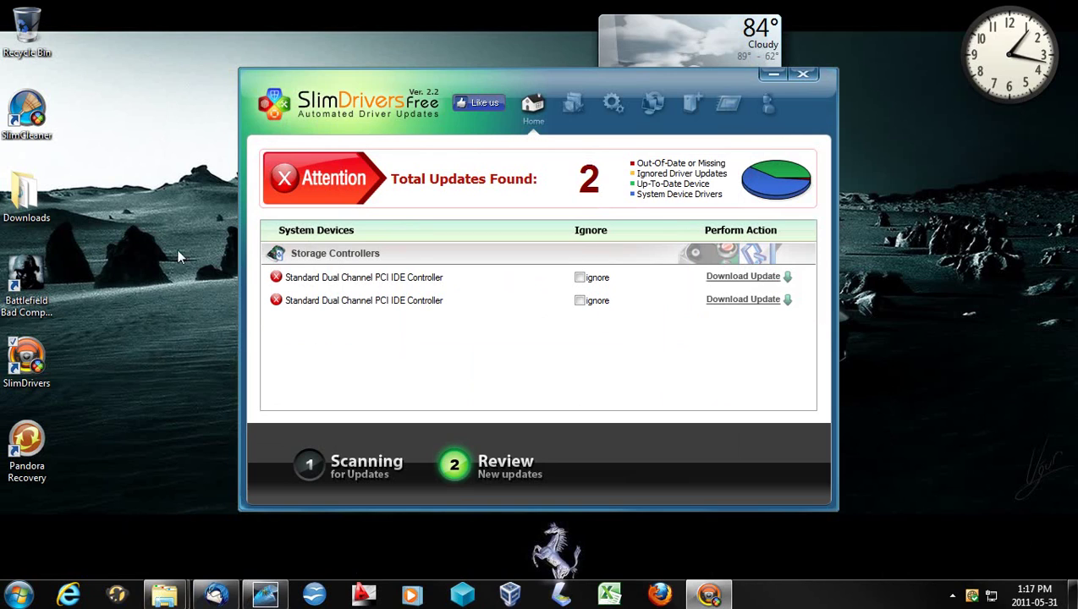
# Leave the pending updates for the driver uninstall page and look through its list of devices.
pyautogui.click(582, 121)
pyautogui.click(583, 334)
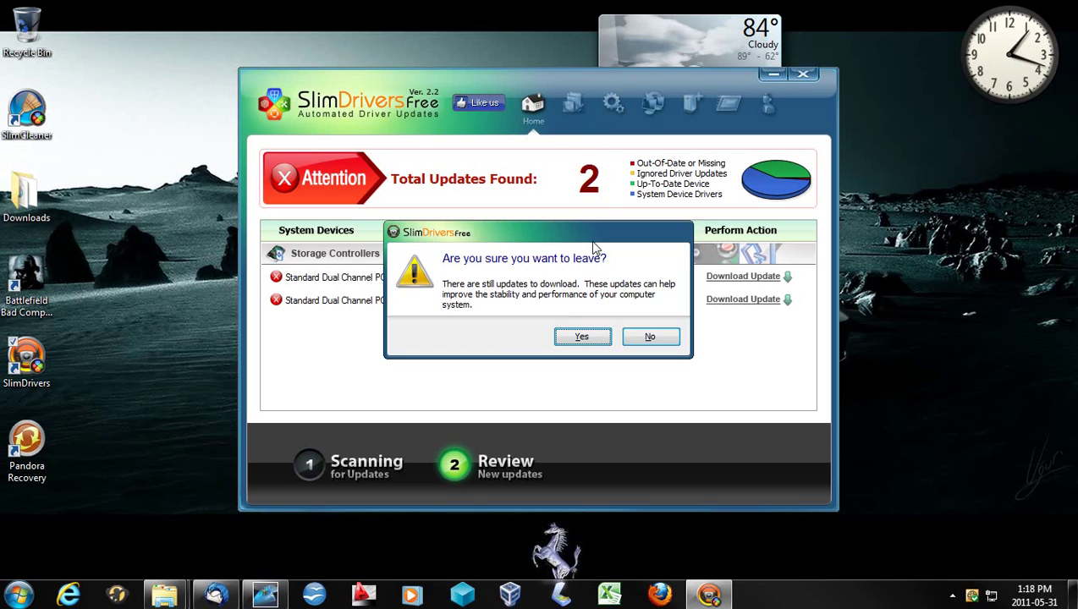
pyautogui.click(586, 337)
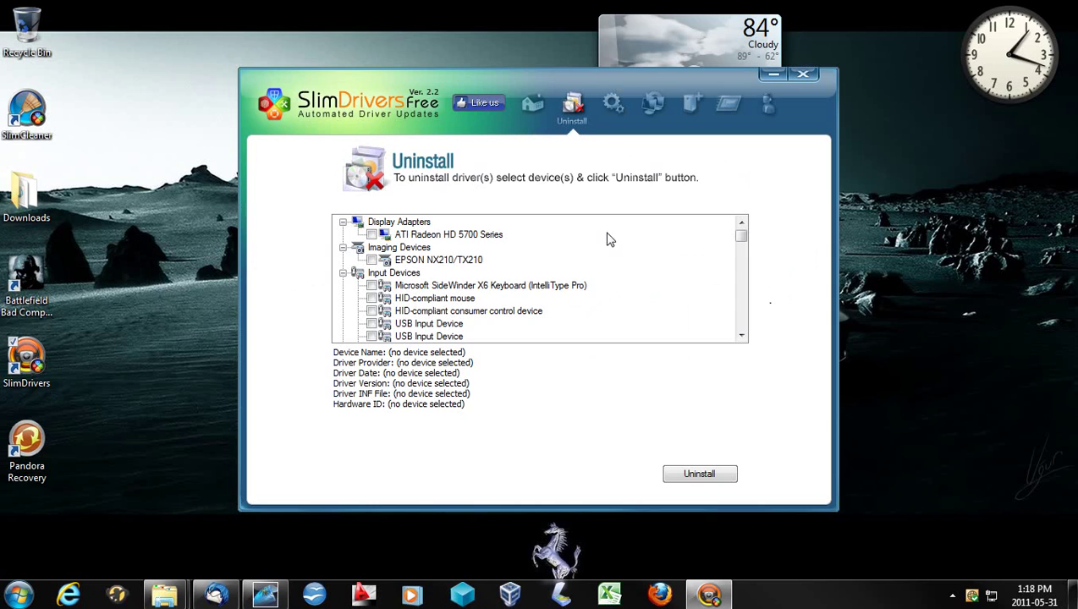
pyautogui.moveTo(742, 235); pyautogui.dragTo(745, 298)
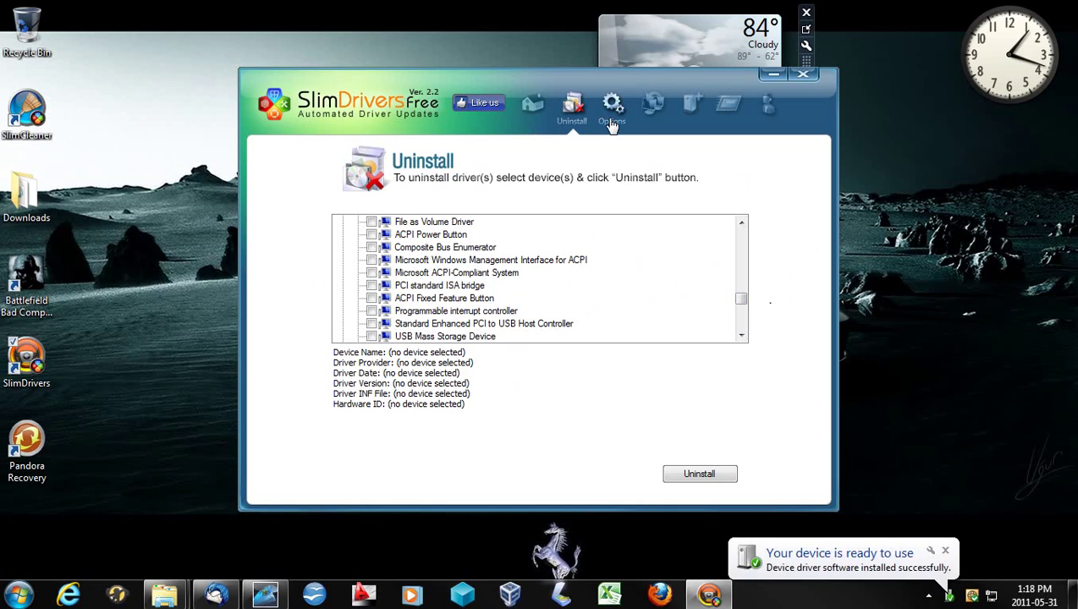
# Turn off running SlimDrivers at Windows startup in the general options and save the settings.
pyautogui.click(612, 124)
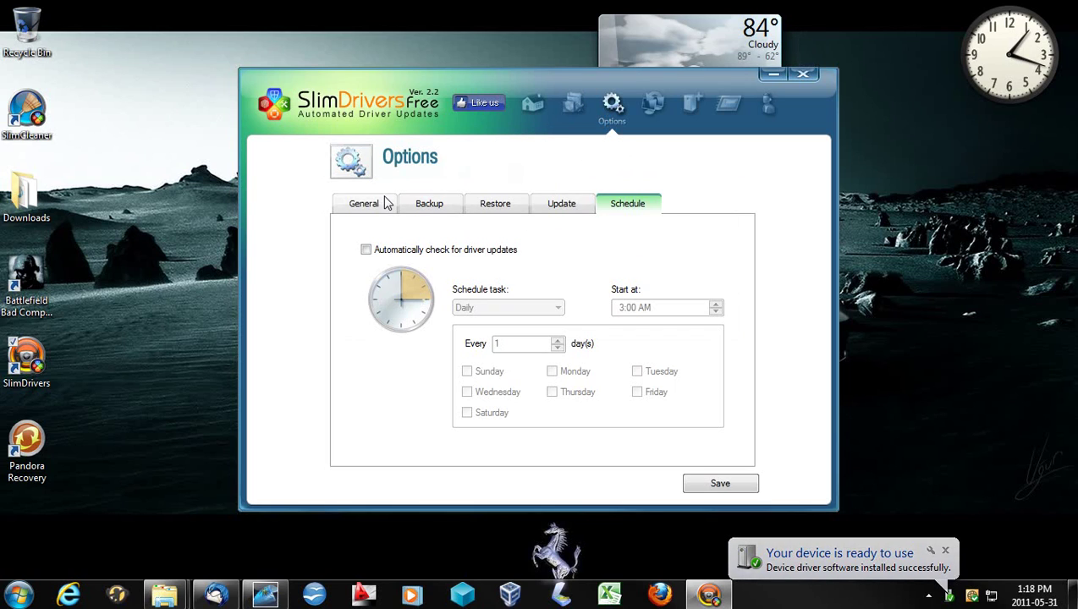
pyautogui.click(381, 202)
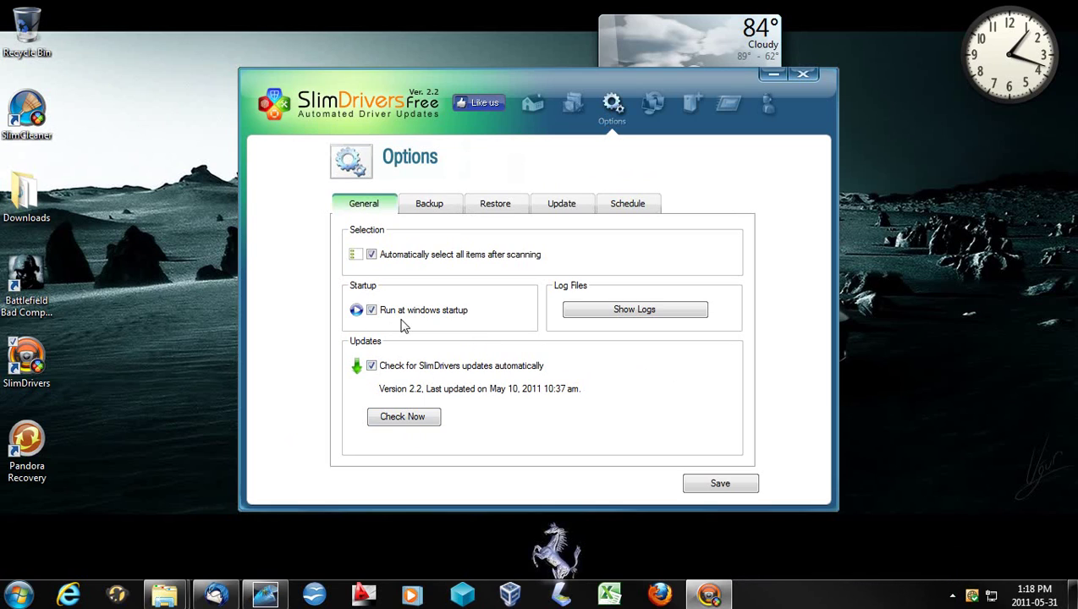
pyautogui.click(372, 311)
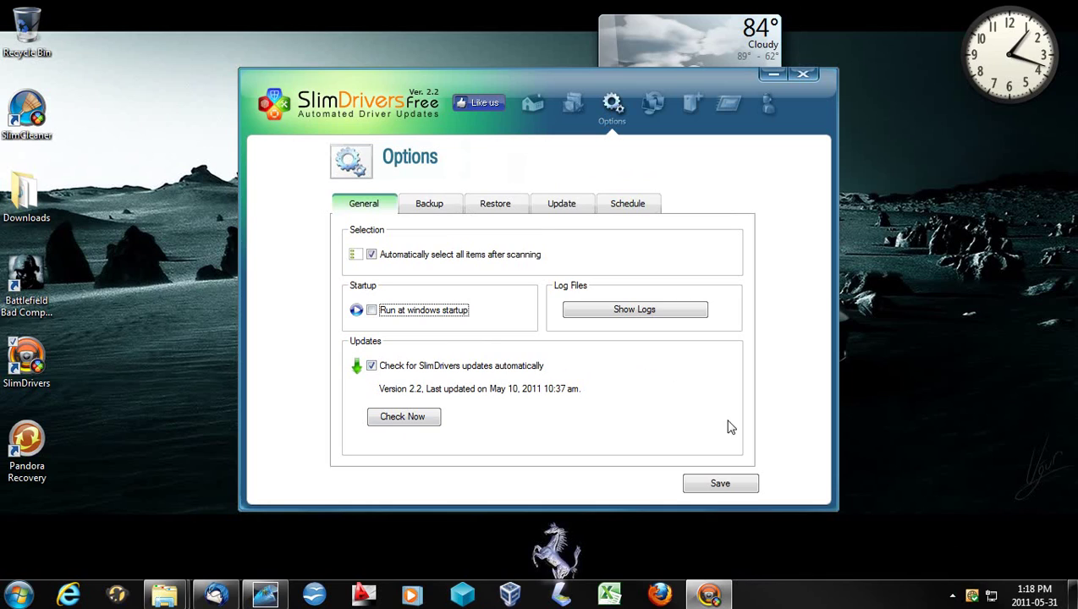
pyautogui.click(739, 484)
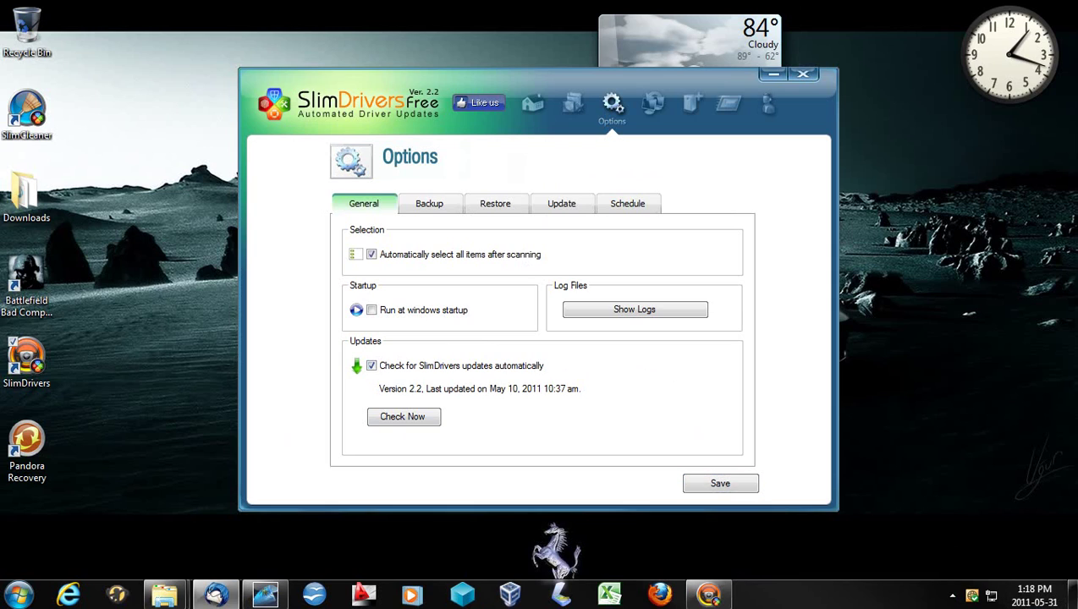
# Look through the backup, restore, update and schedule options.
pyautogui.click(455, 208)
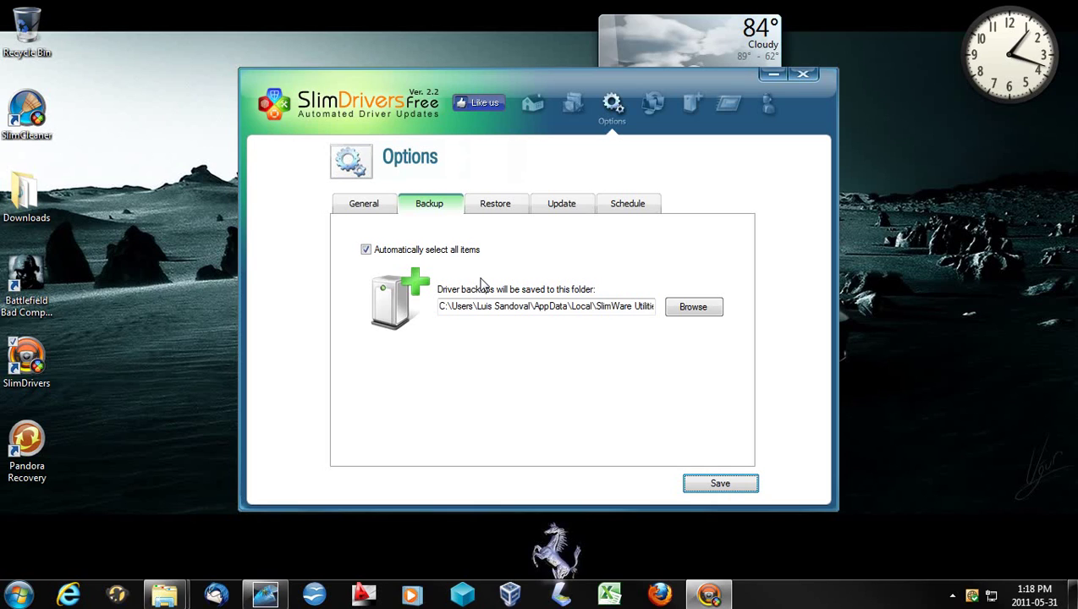
pyautogui.click(501, 205)
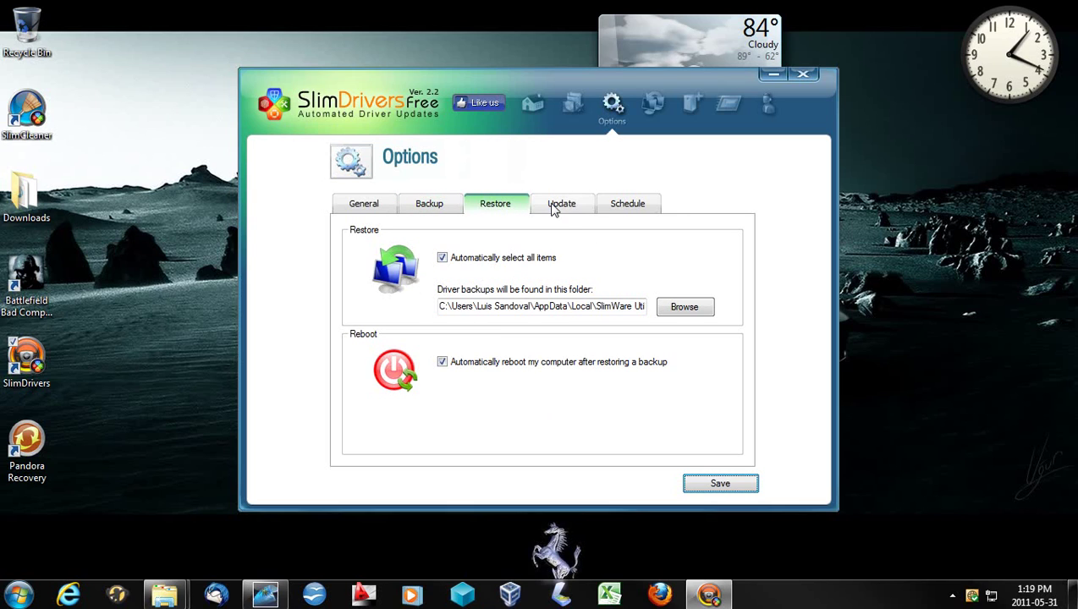
pyautogui.click(558, 207)
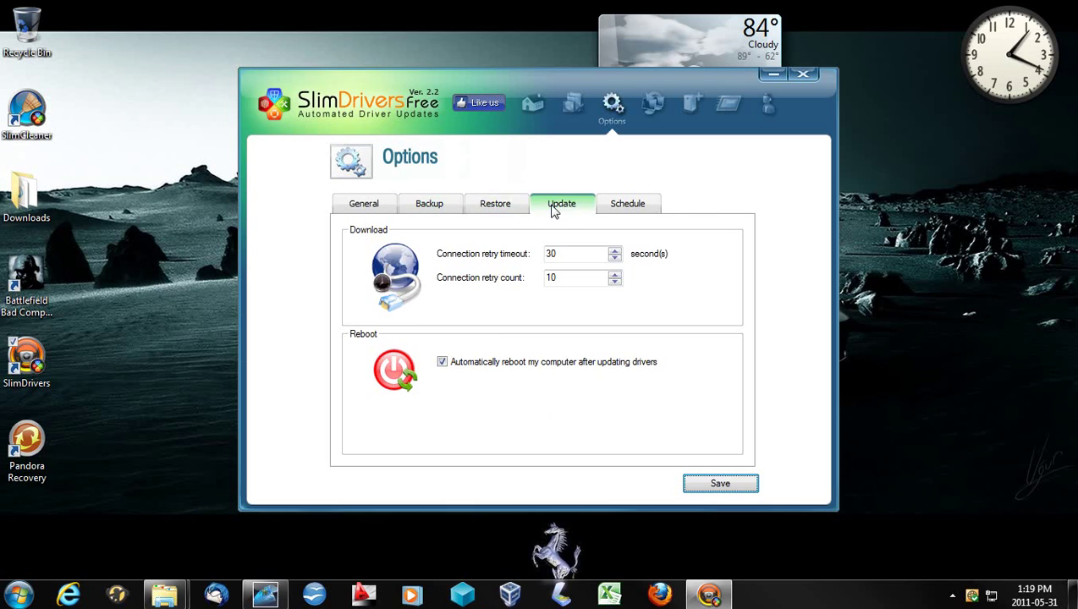
pyautogui.click(613, 210)
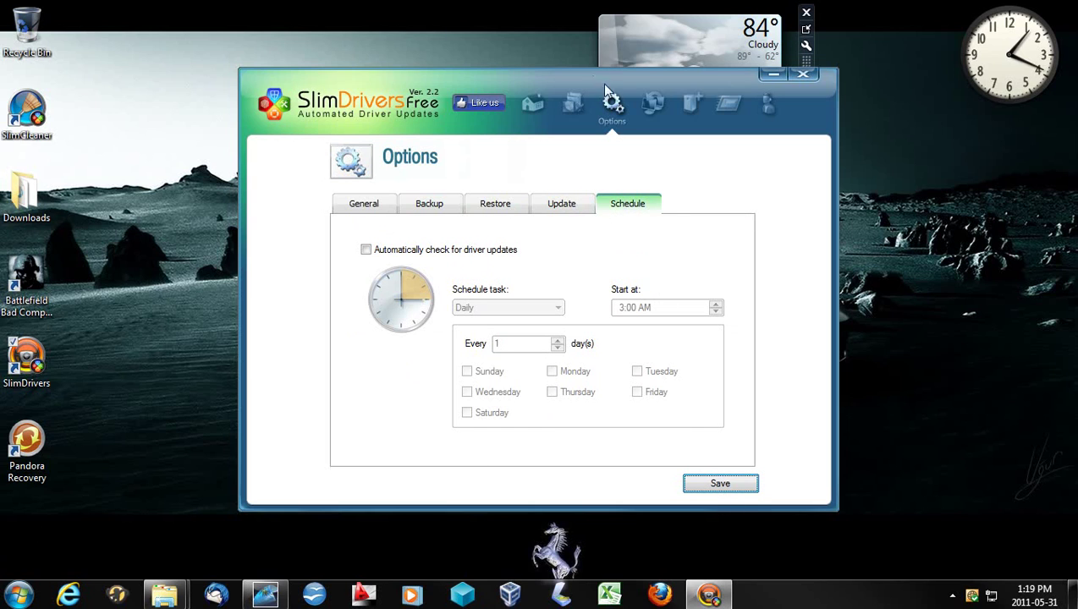
# Compare the driver restore page, including its May 31, 2011 backup, with the driver backup page's device categories.
pyautogui.click(653, 104)
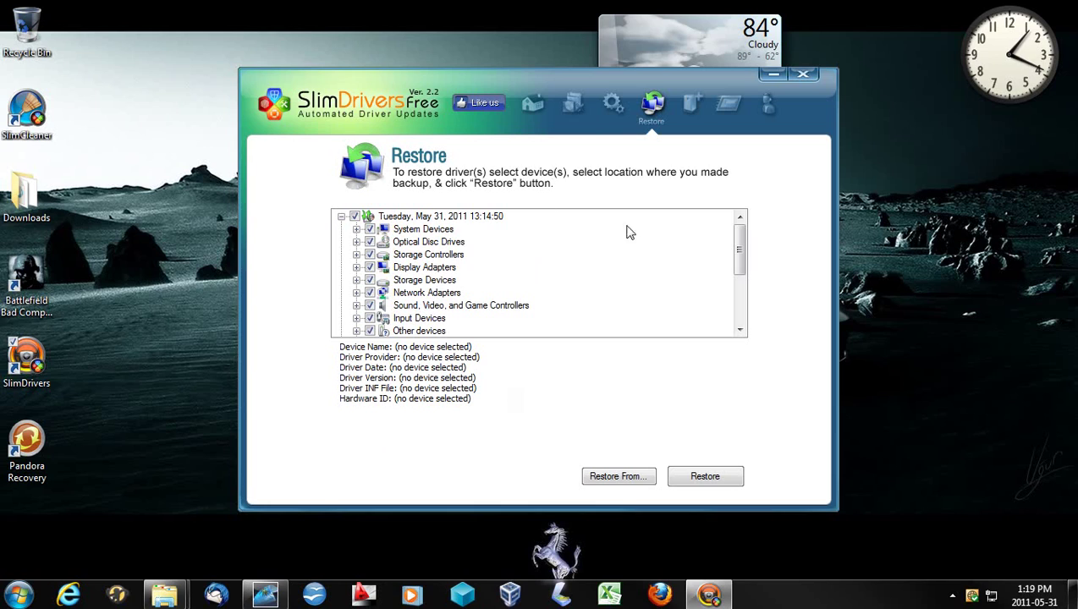
pyautogui.click(533, 220)
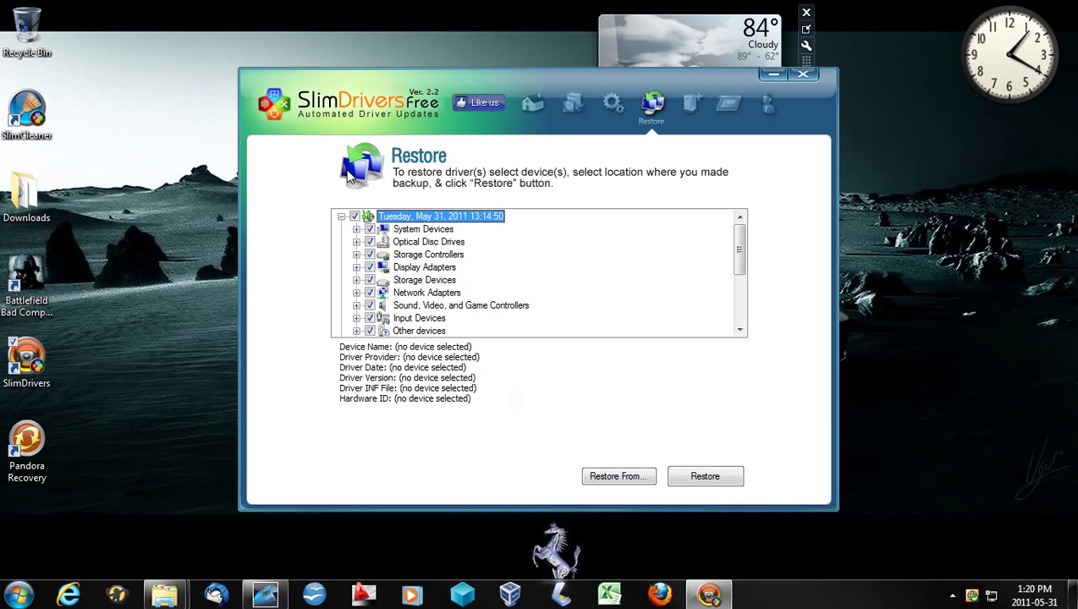
pyautogui.click(696, 111)
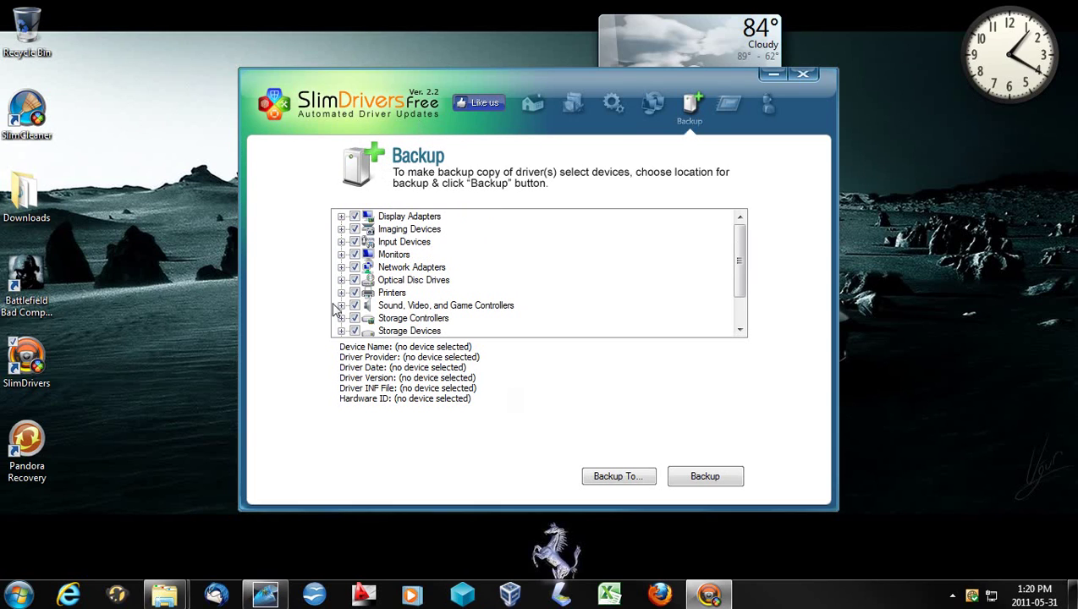
pyautogui.click(655, 105)
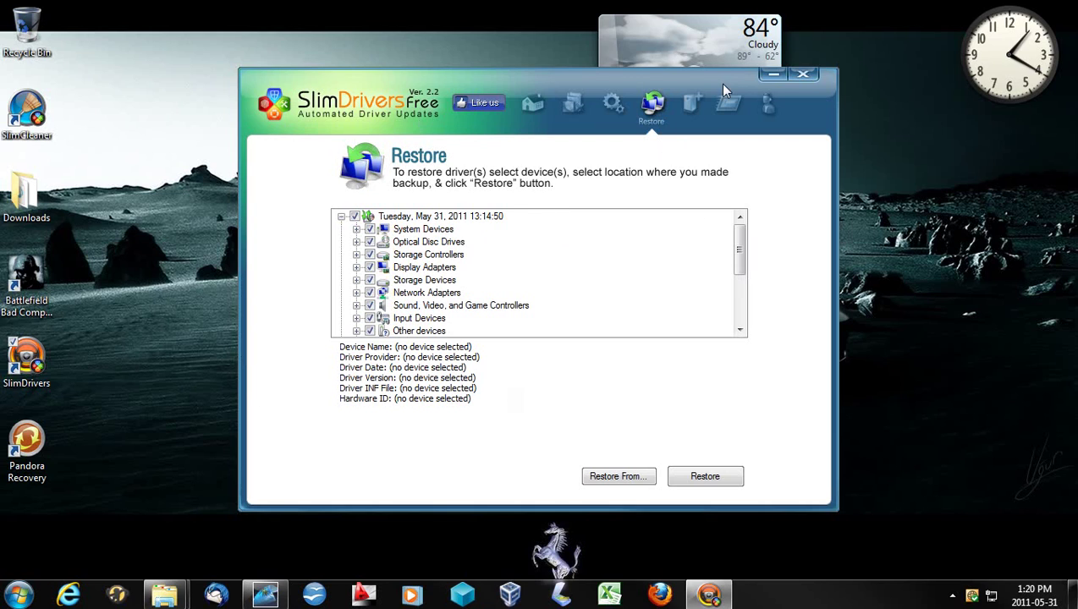
pyautogui.click(690, 104)
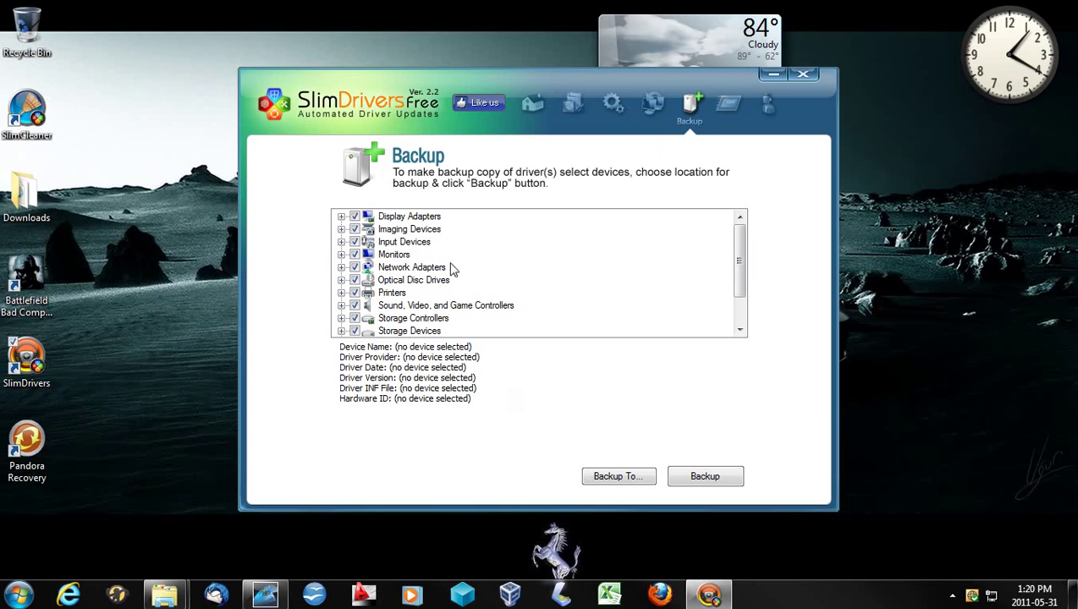
# Open the Submit page, look through the SlimDrivers support forum that loads in Firefox, and close the browser.
pyautogui.click(728, 105)
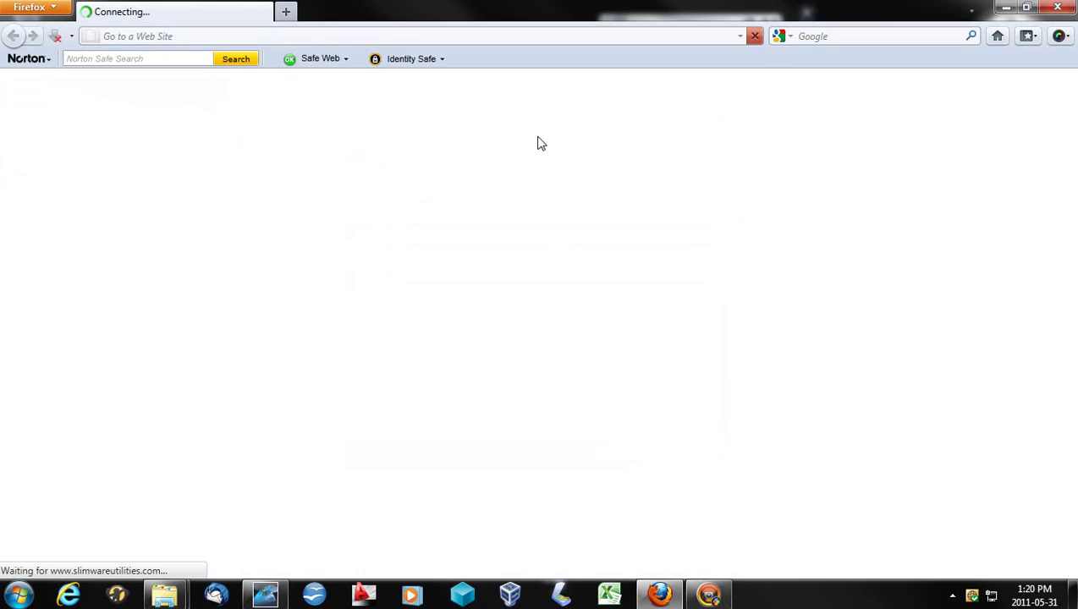
pyautogui.scroll(-12, 409, 390)
pyautogui.scroll(5, 279, 431)
pyautogui.scroll(7, 280, 451)
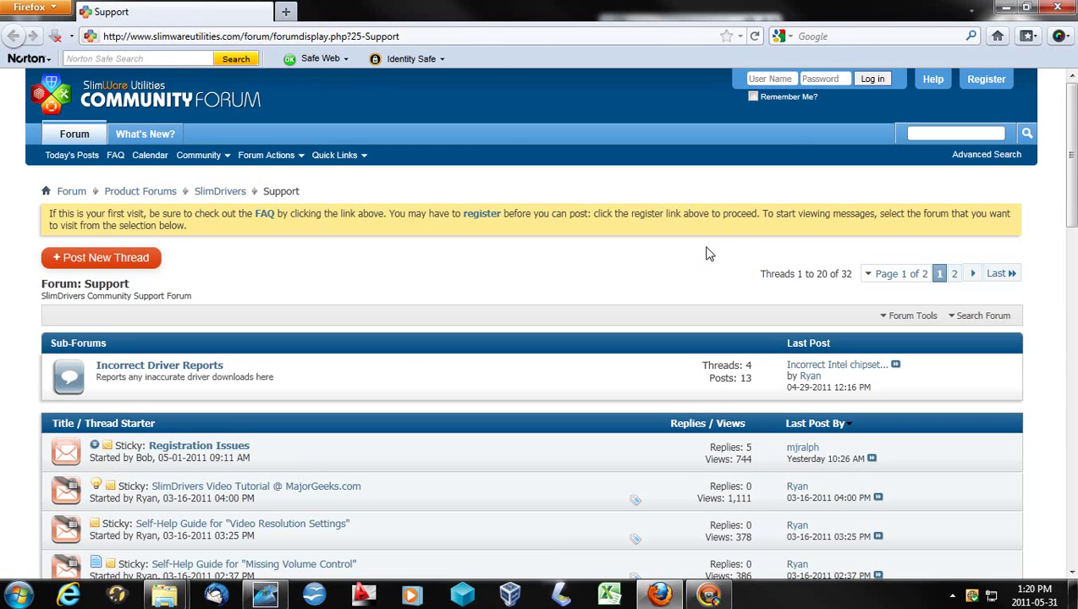
pyautogui.click(1057, 8)
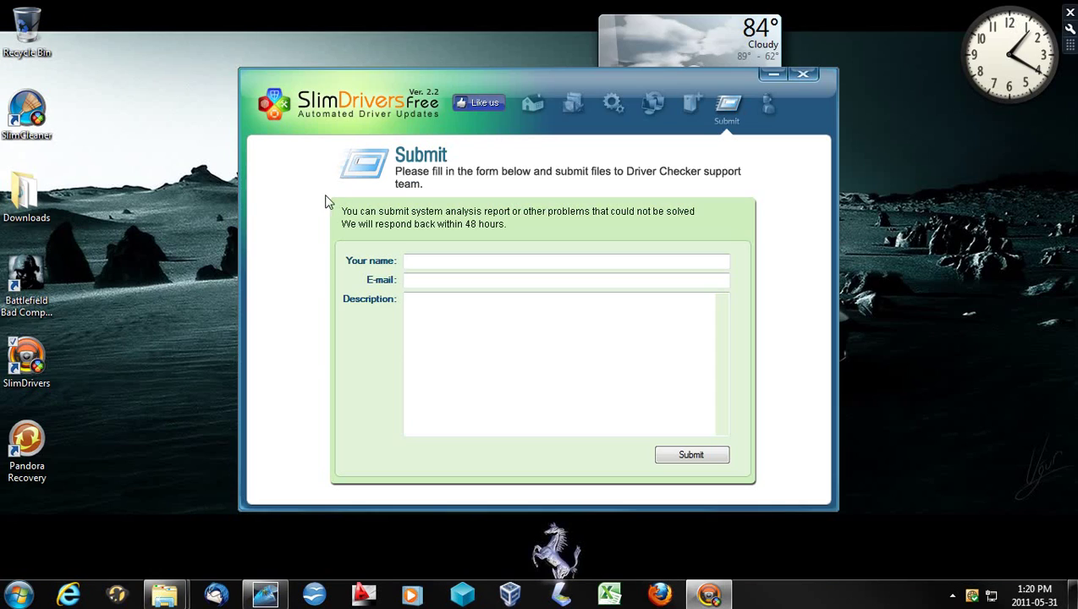
# Decline uninstalling drivers, return to the SlimDrivers home page and close the program.
pyautogui.click(566, 110)
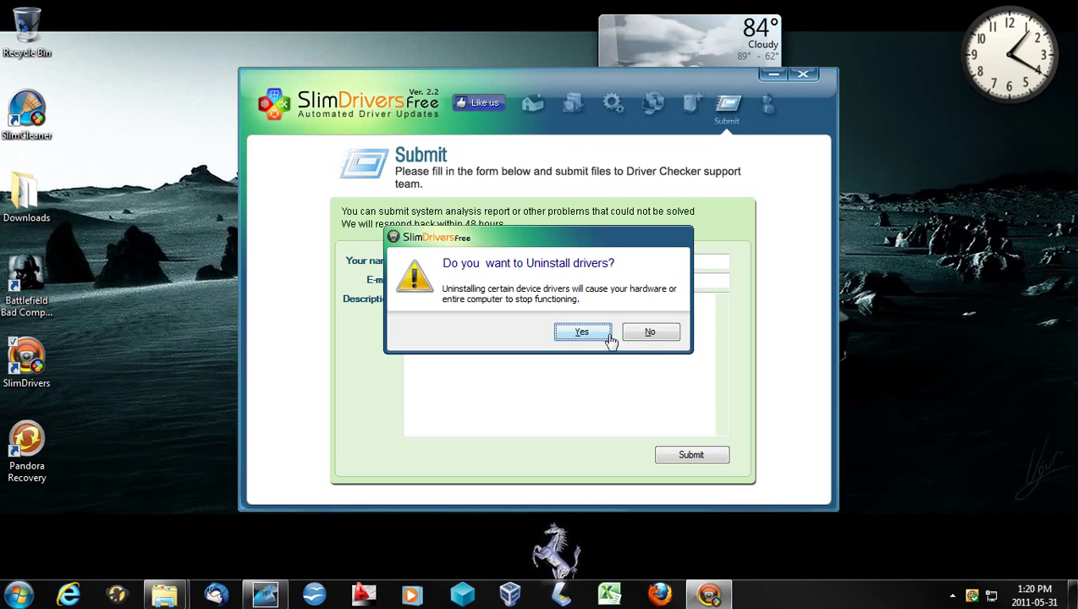
pyautogui.click(648, 335)
pyautogui.click(533, 102)
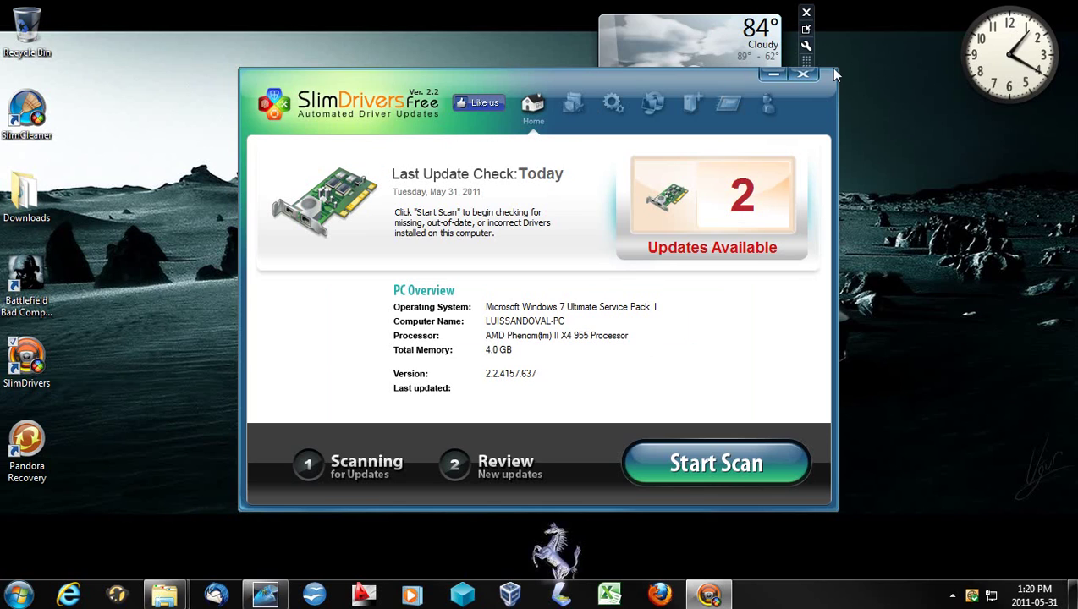
pyautogui.click(804, 75)
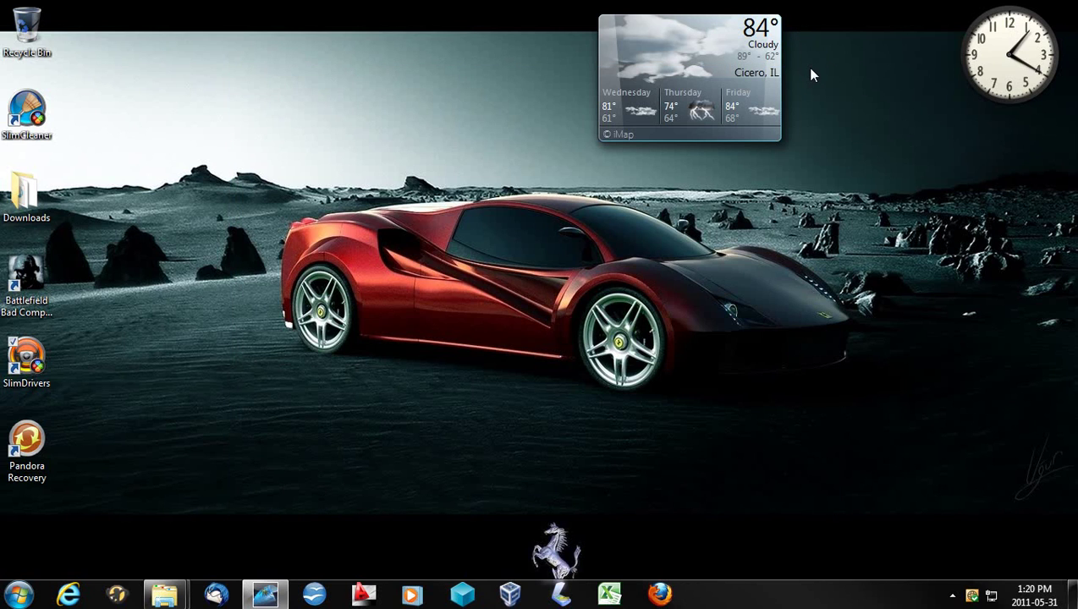